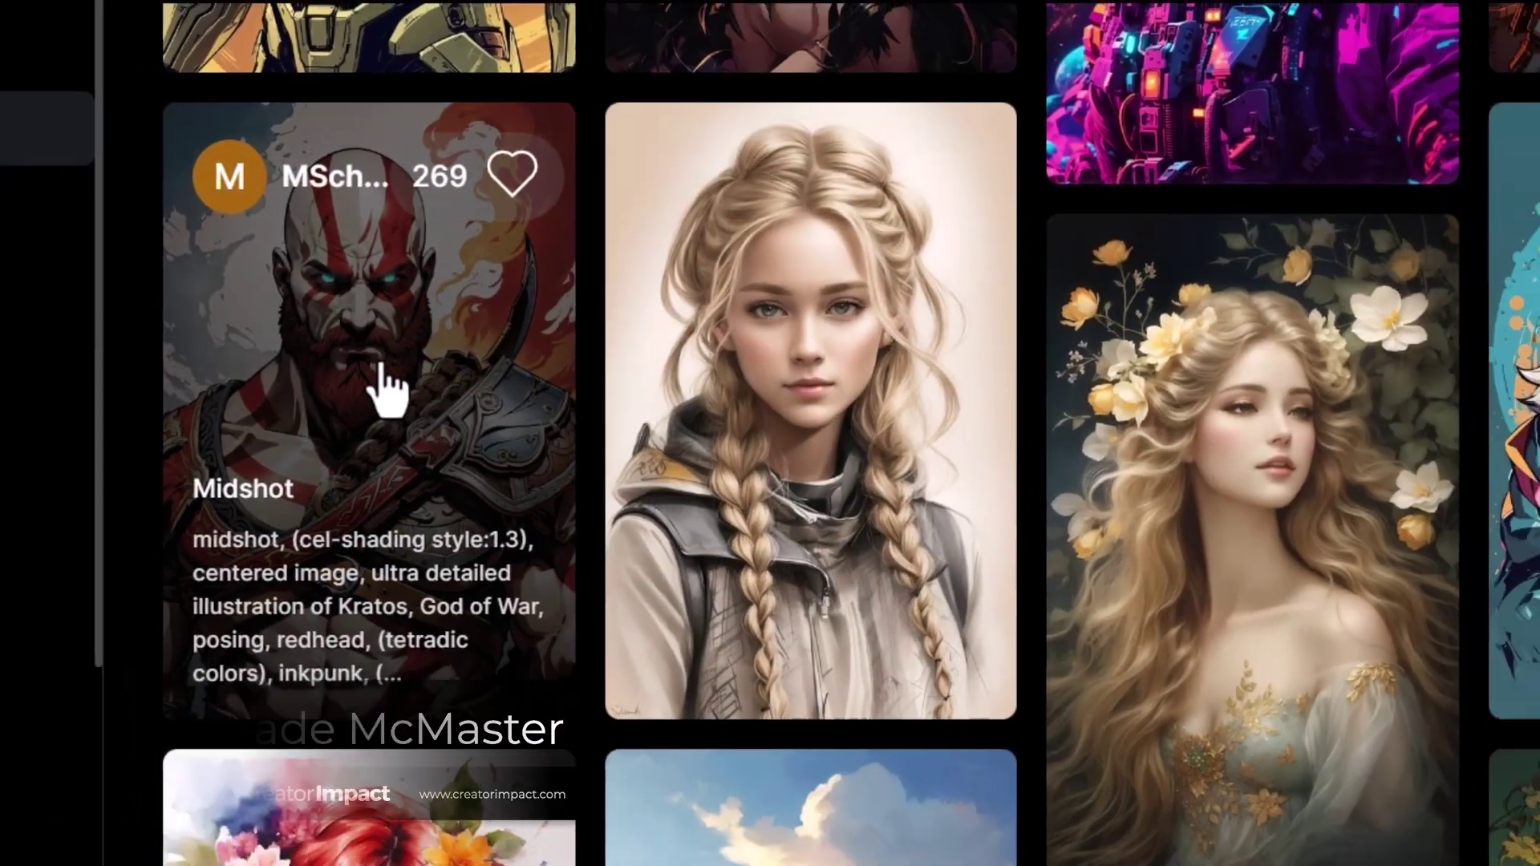
Step: Open the Kratos Midshot community image to see its full prompt and negative prompt
click(402, 412)
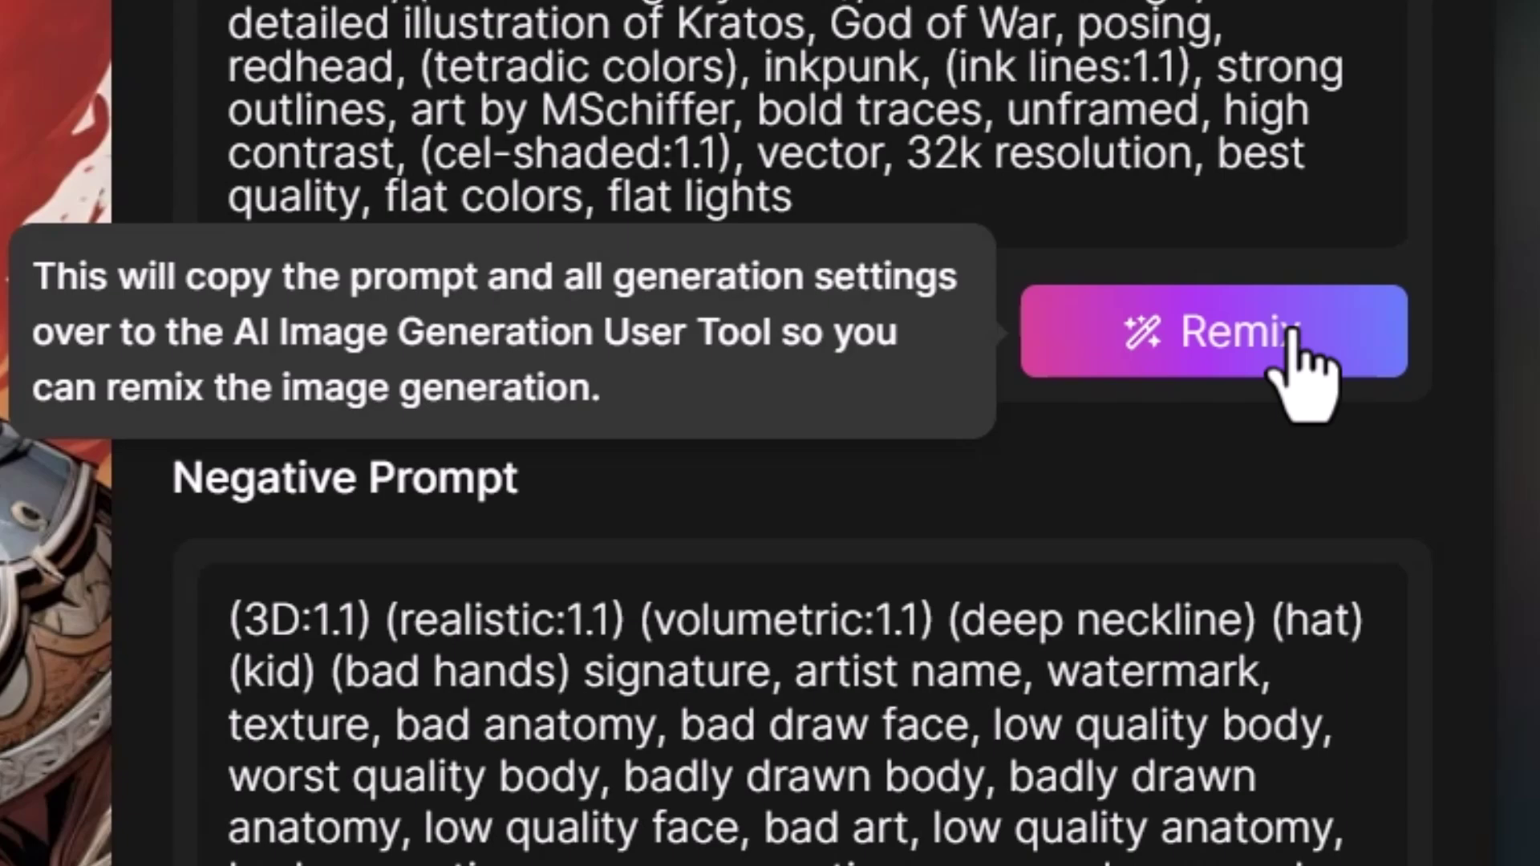
Step: Remix the Kratos image to load its prompt and settings into AI Image Generation
click(1293, 353)
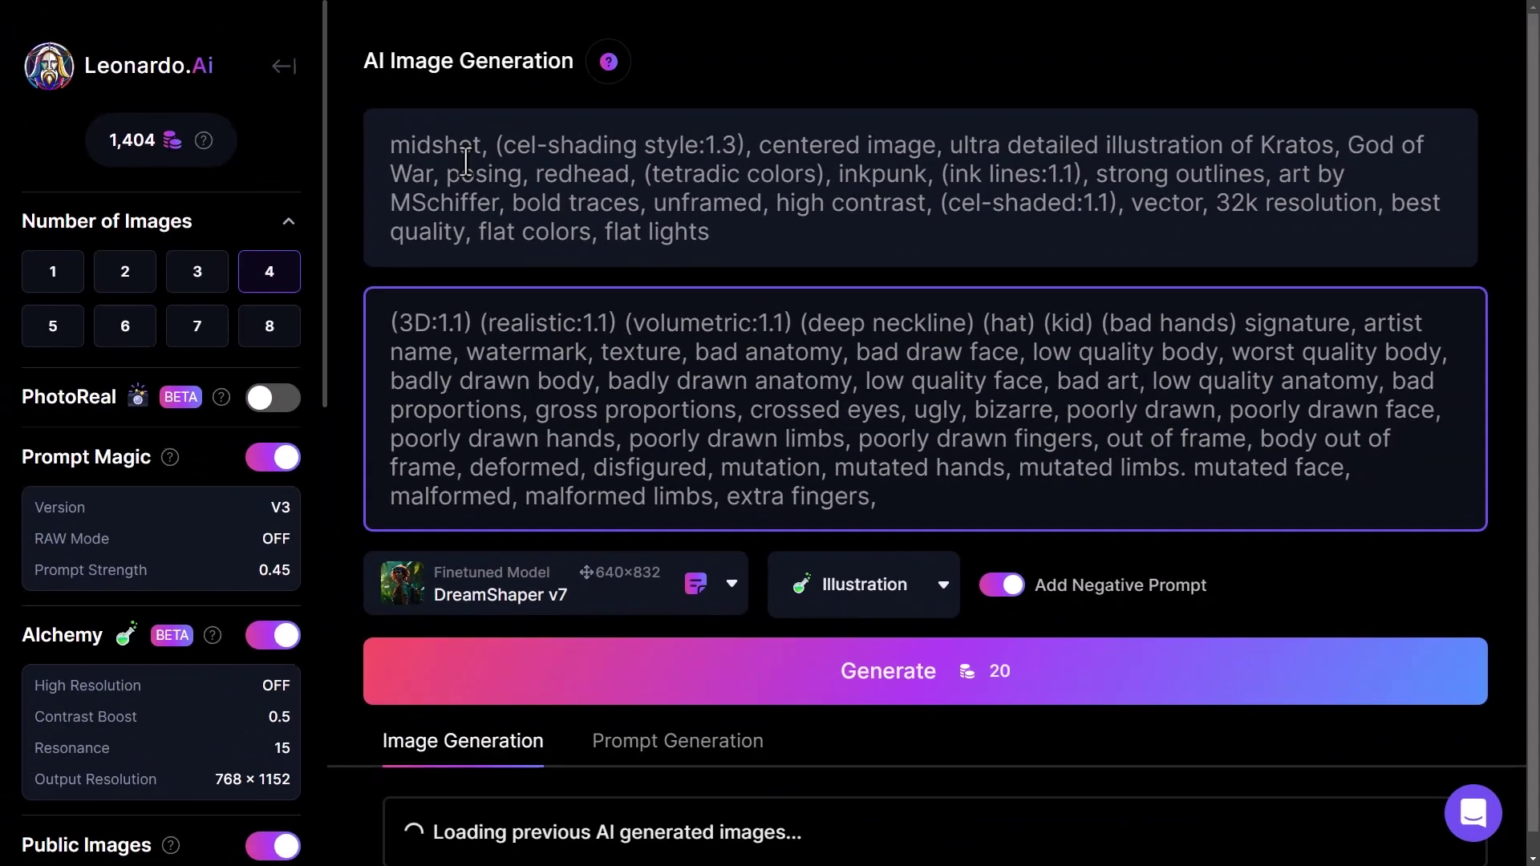
scroll(373, 282, down, 3)
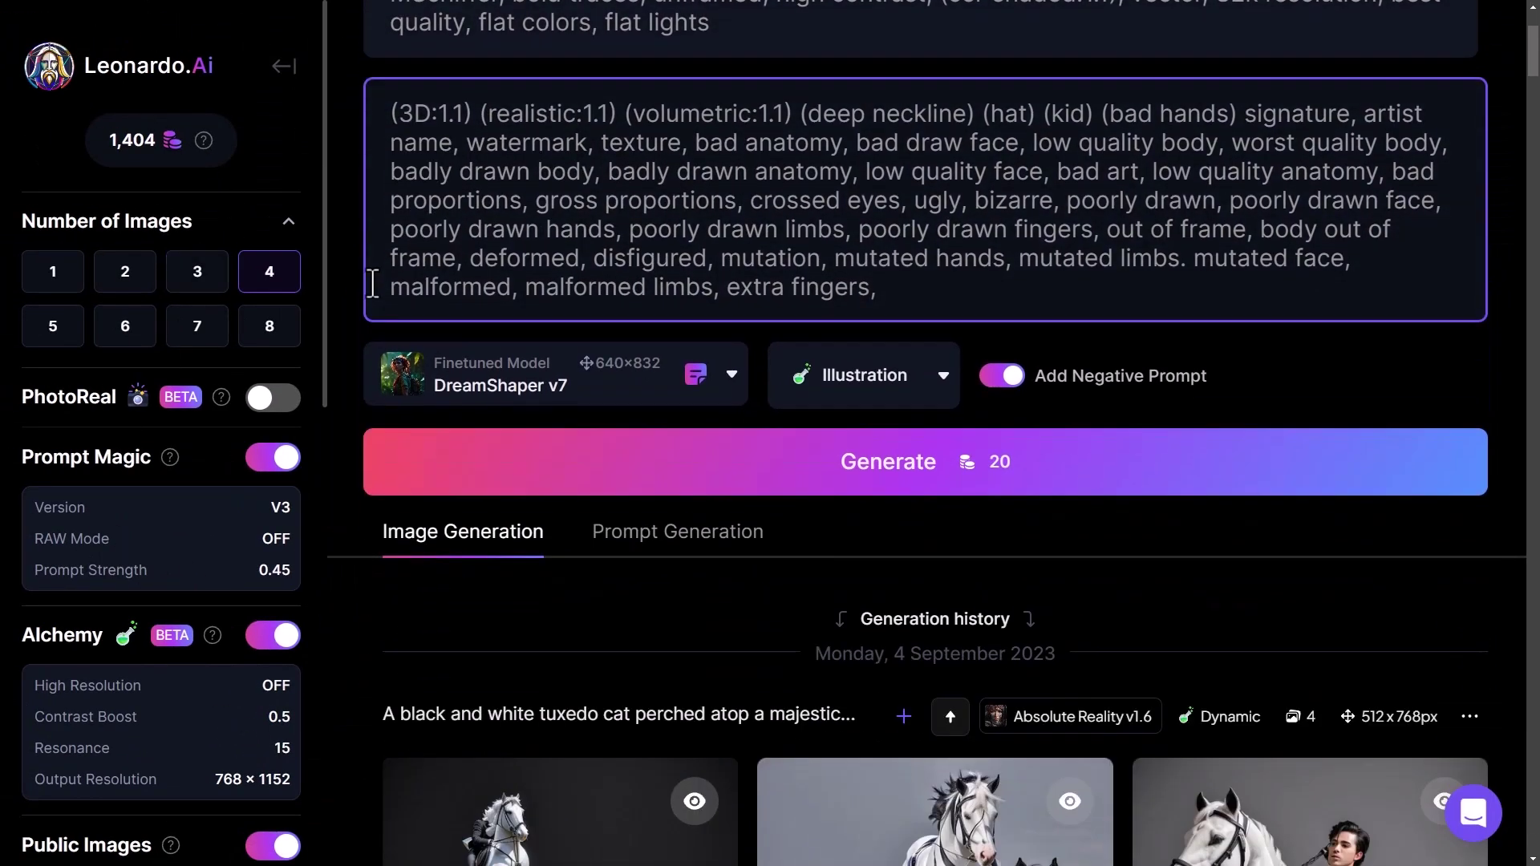
scroll(497, 417, up, 3)
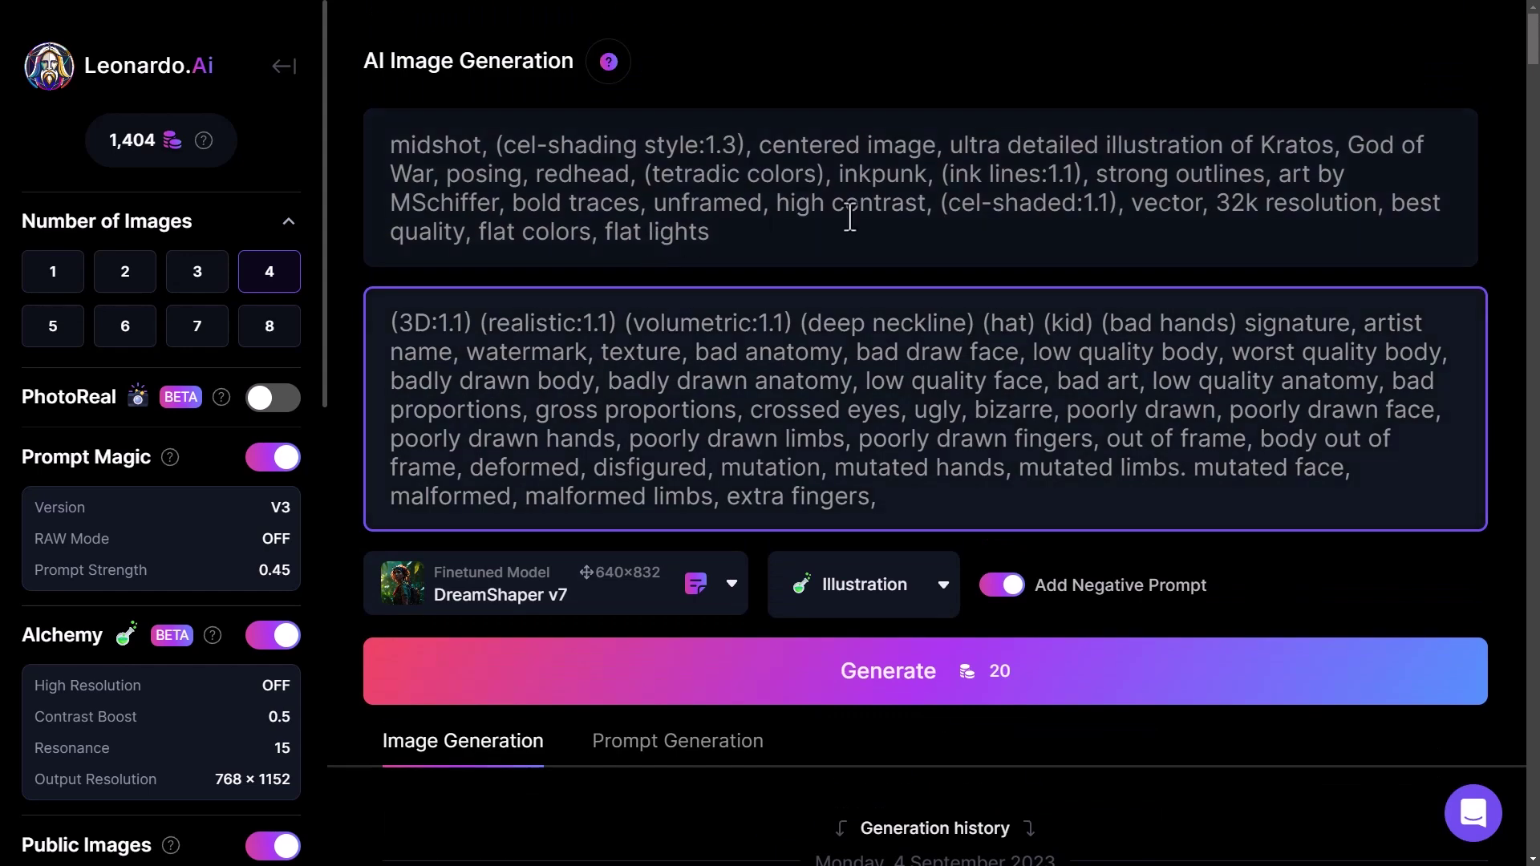
scroll(913, 225, down, 3)
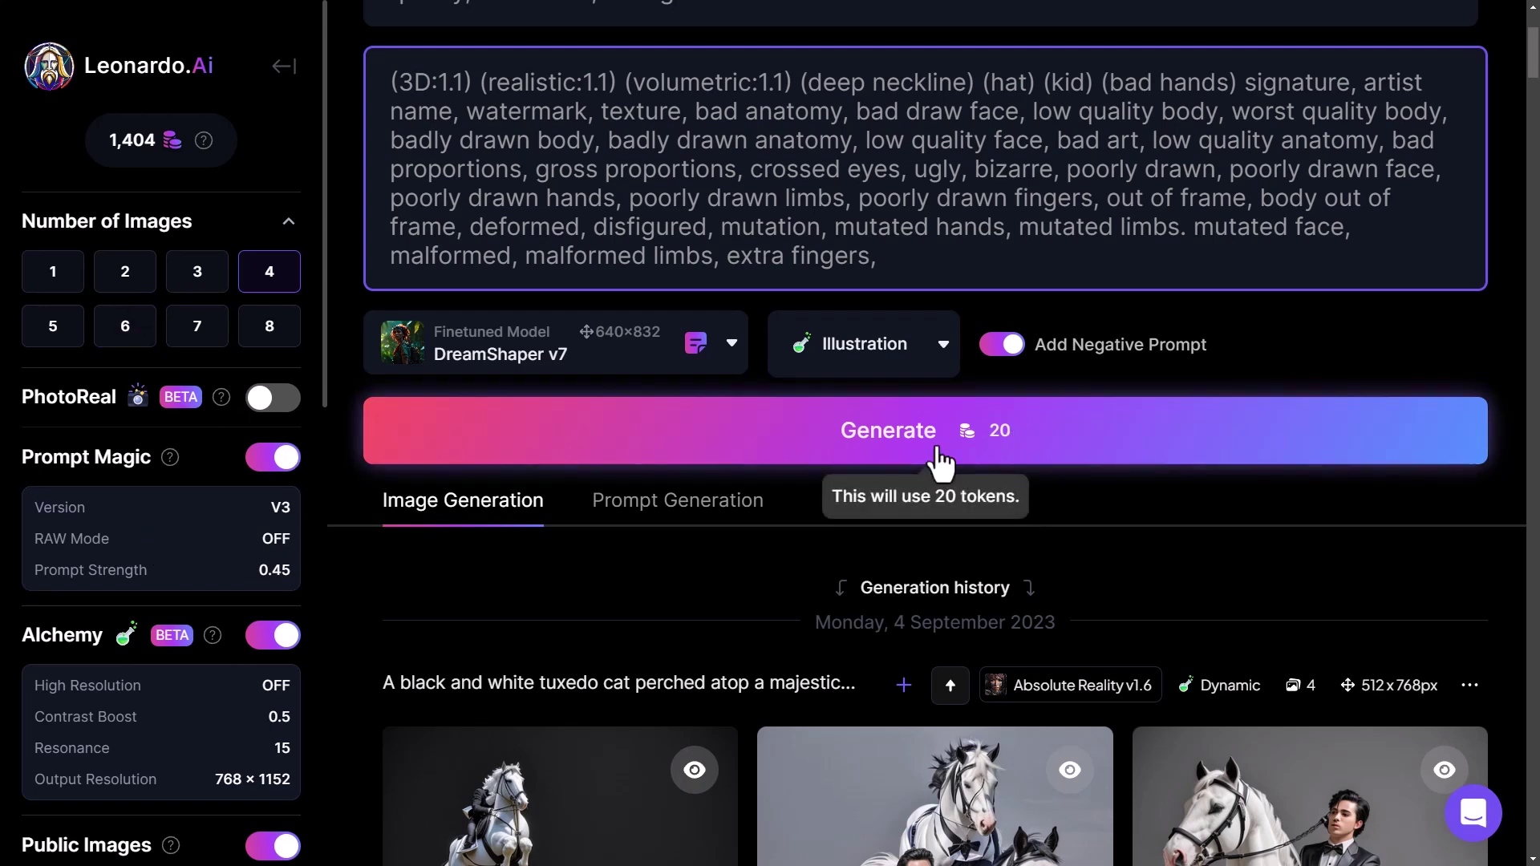
Step: Generate four cel-shaded Kratos illustrations with DreamShaper v7 for 20 tokens
click(1018, 457)
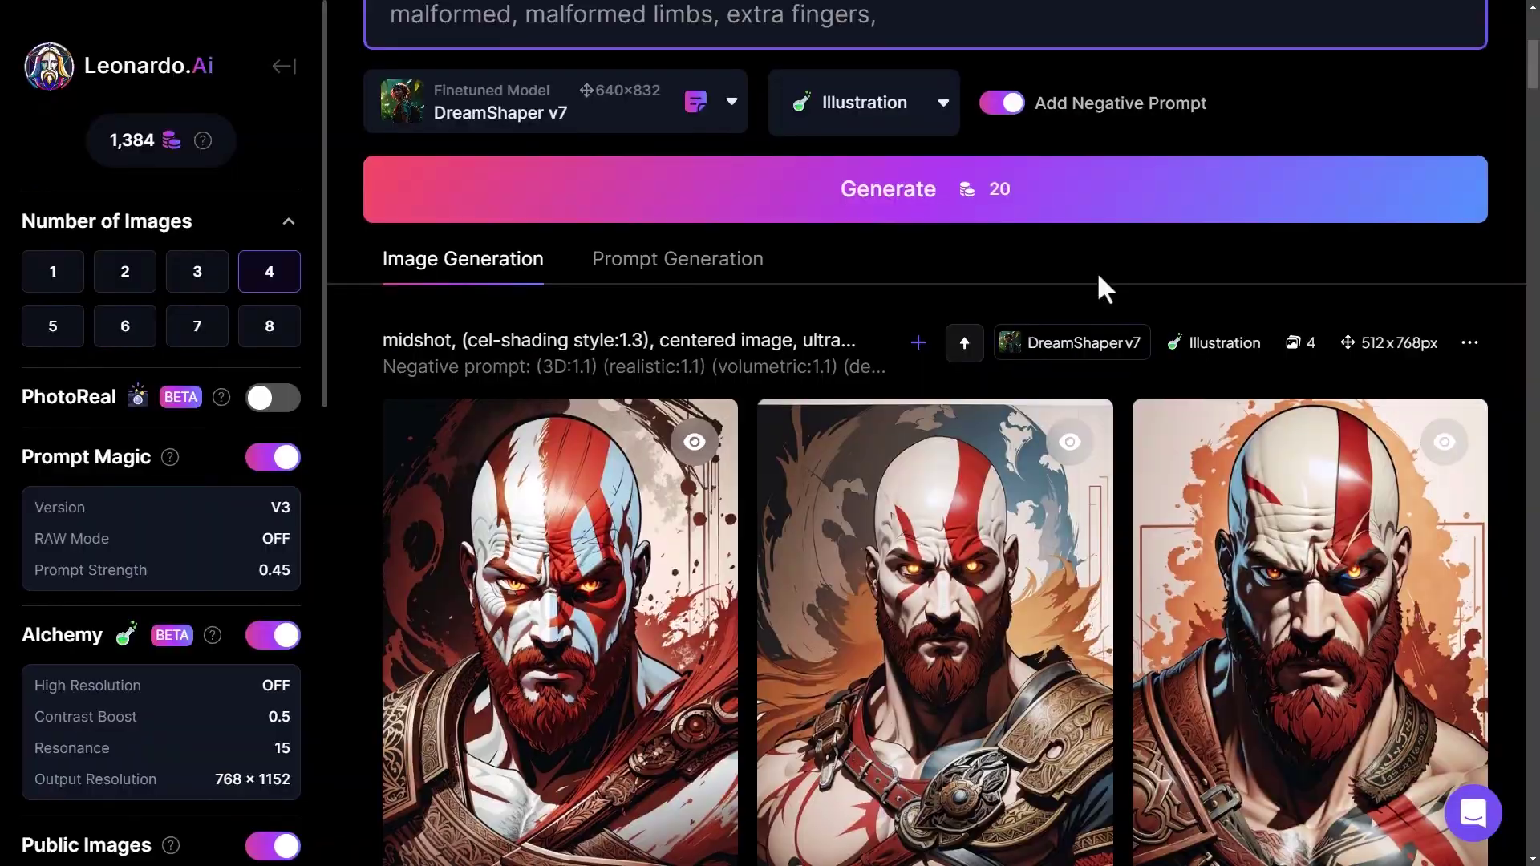
scroll(1099, 274, down, 3)
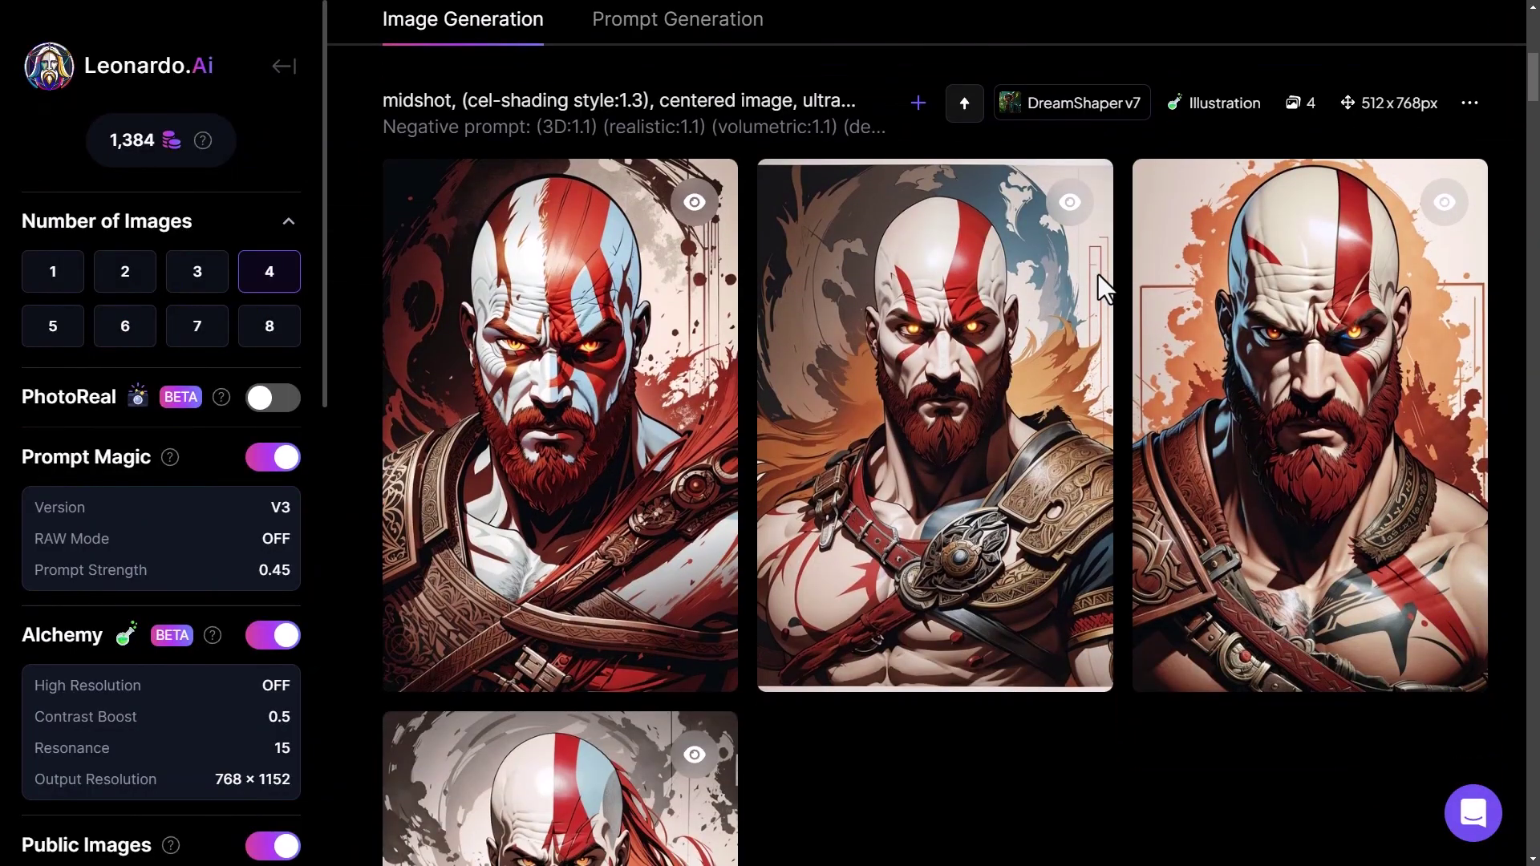
scroll(1099, 275, down, 5)
scroll(1097, 292, up, 4)
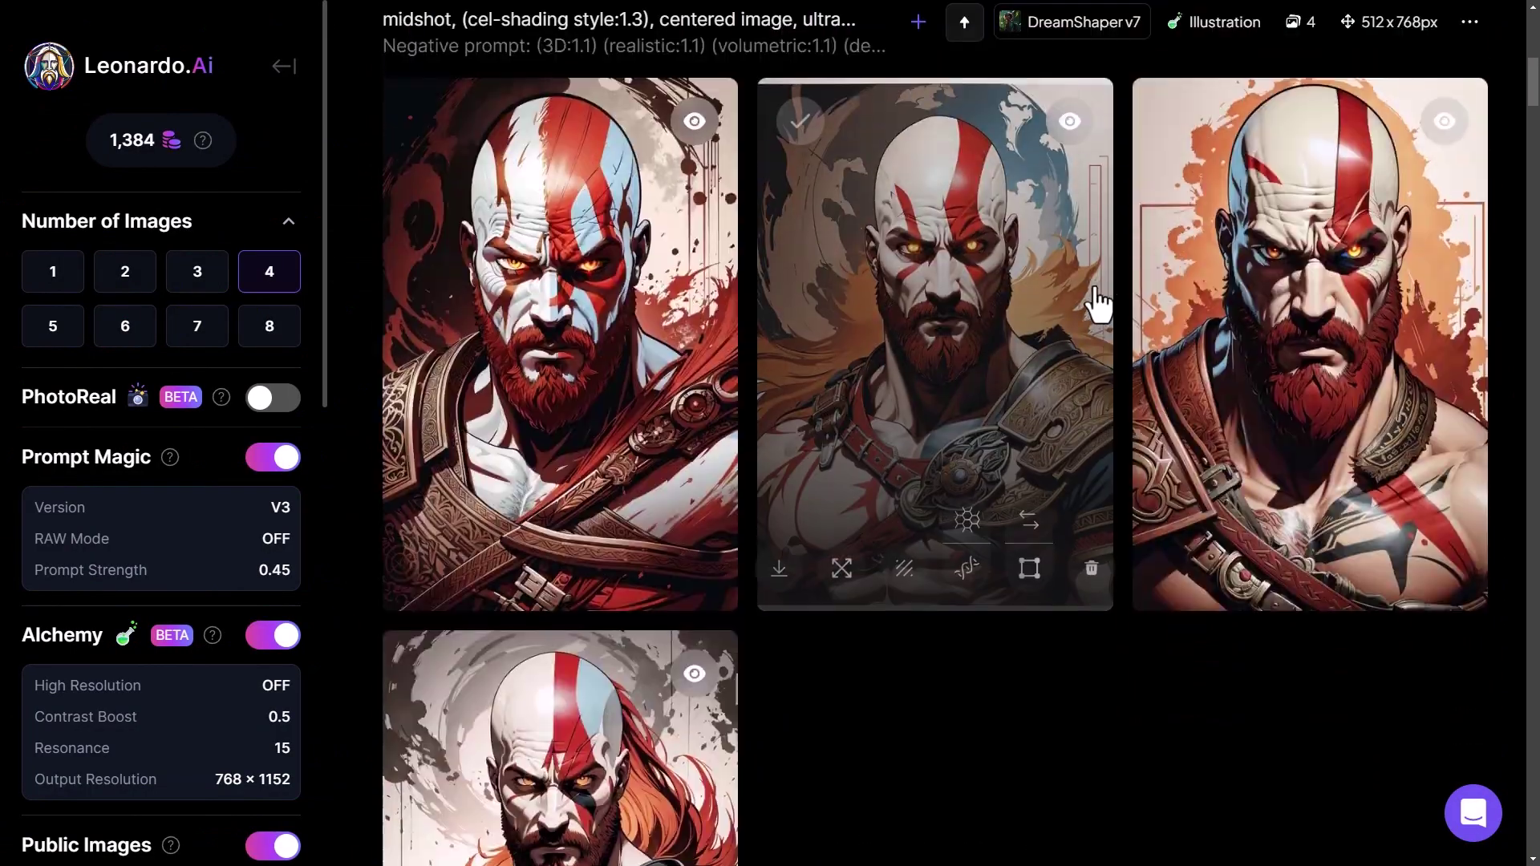
scroll(1099, 305, up, 10)
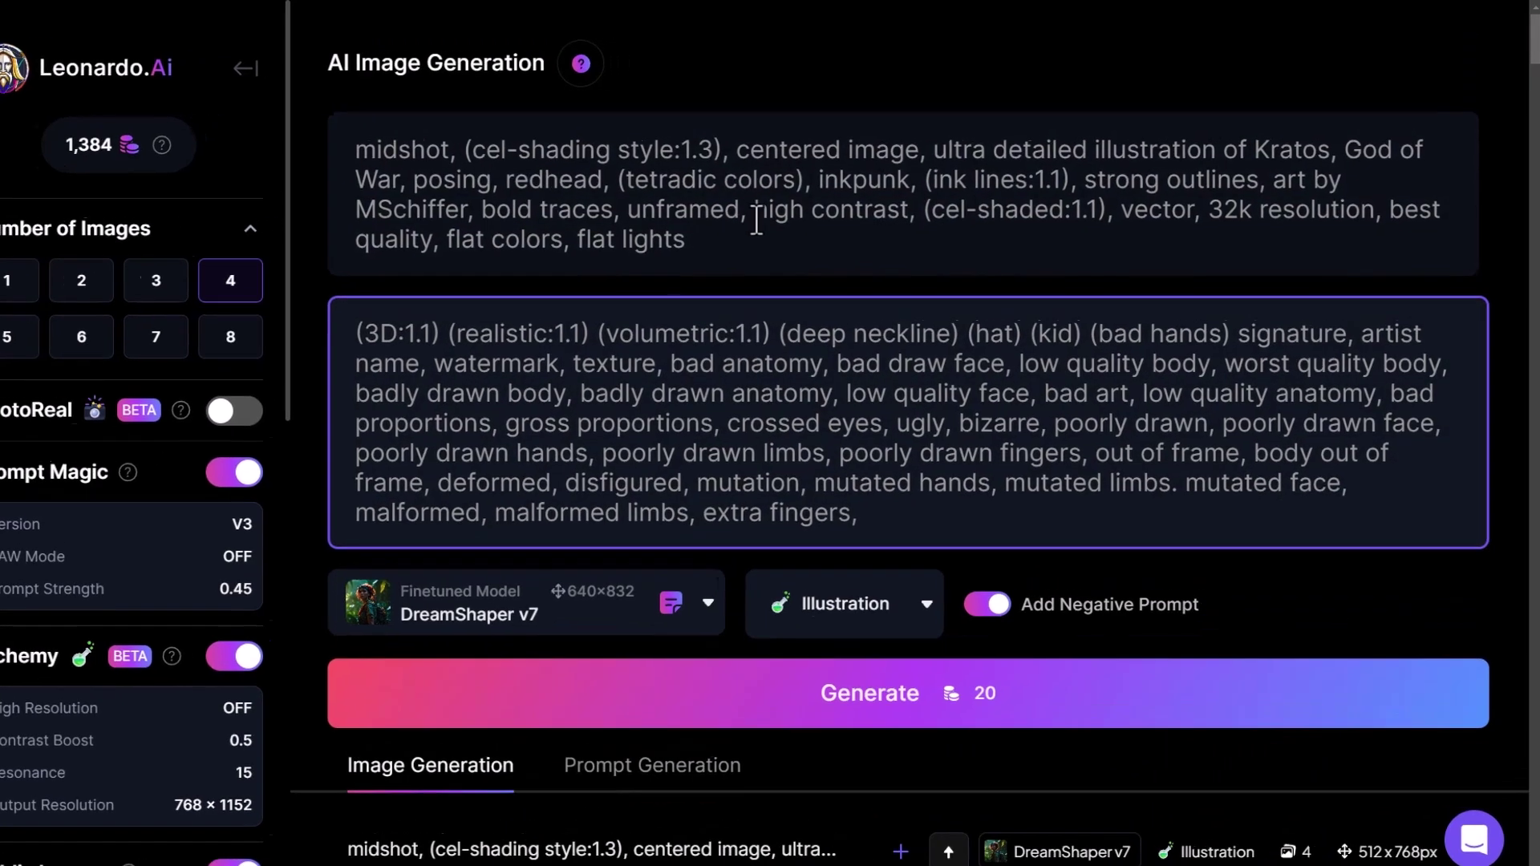
Step: Replace 'Kratos' with 'Scorpion' in the prompt
click(772, 216)
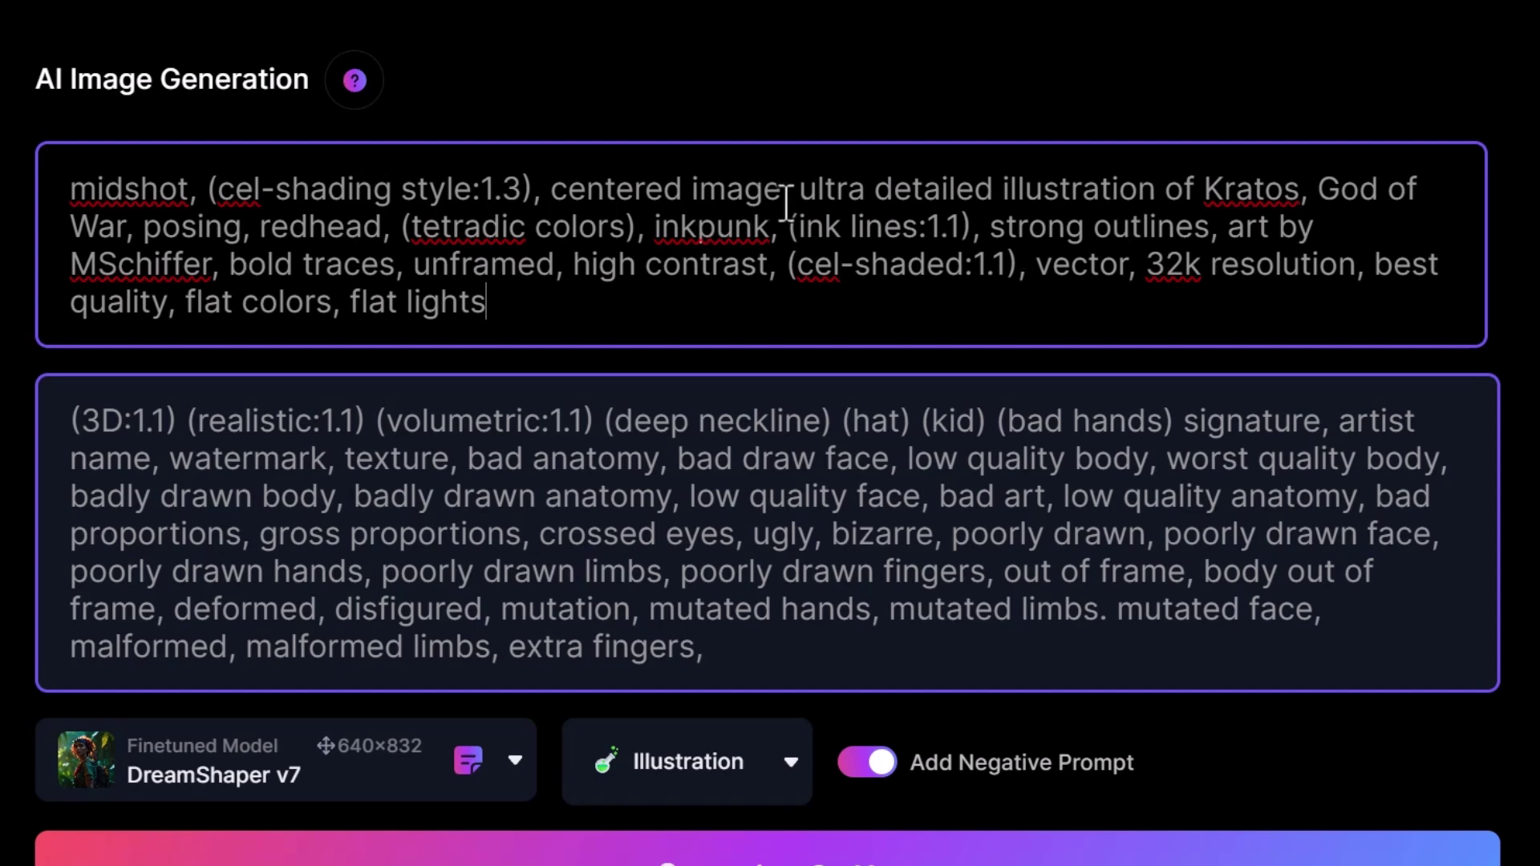
double_click(1270, 200)
key(BackSpace)
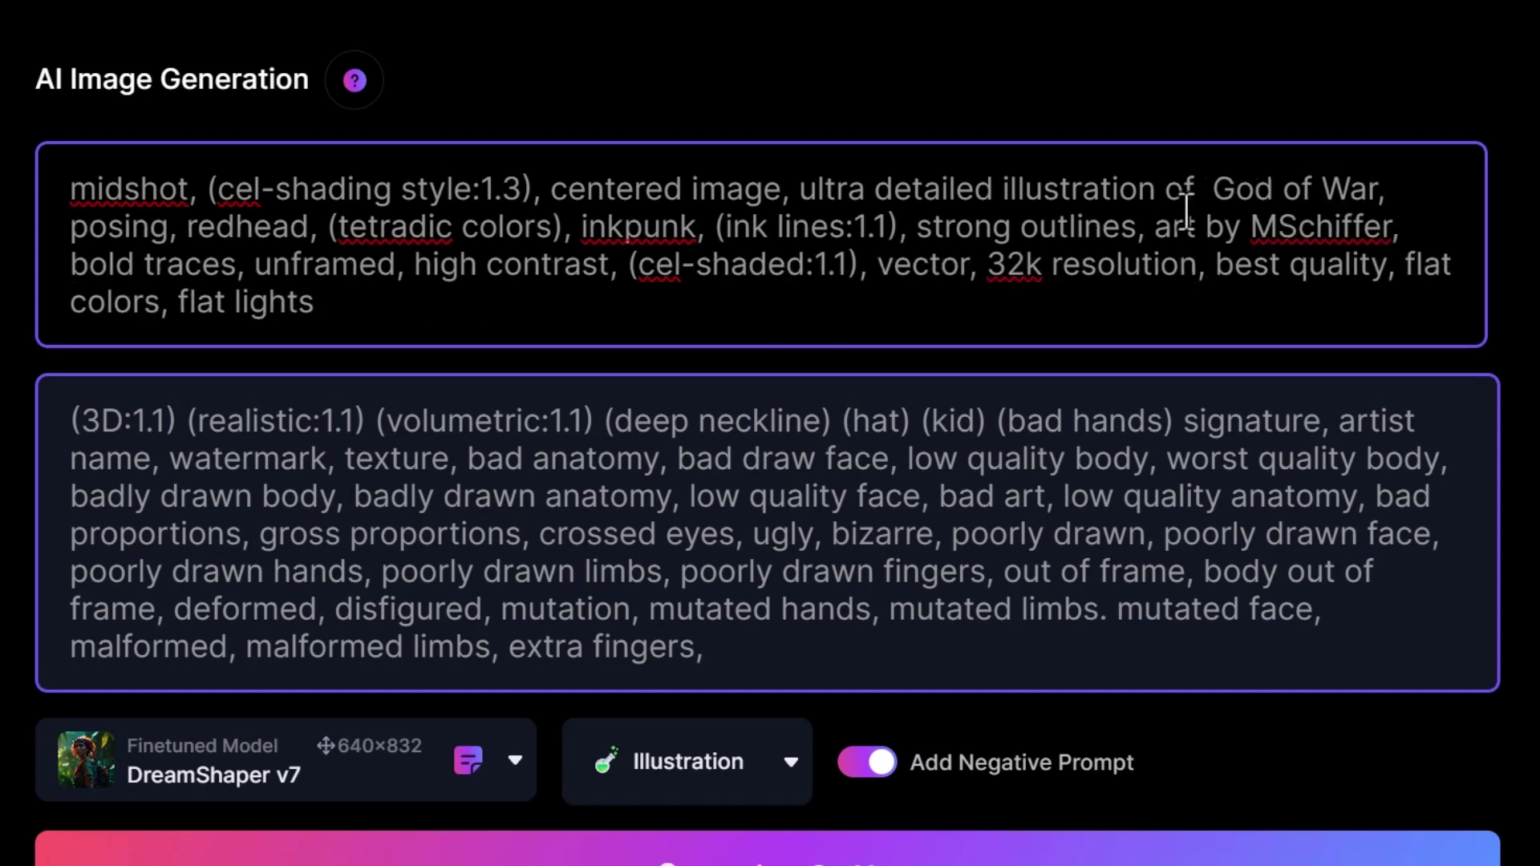
text(Scorptio)
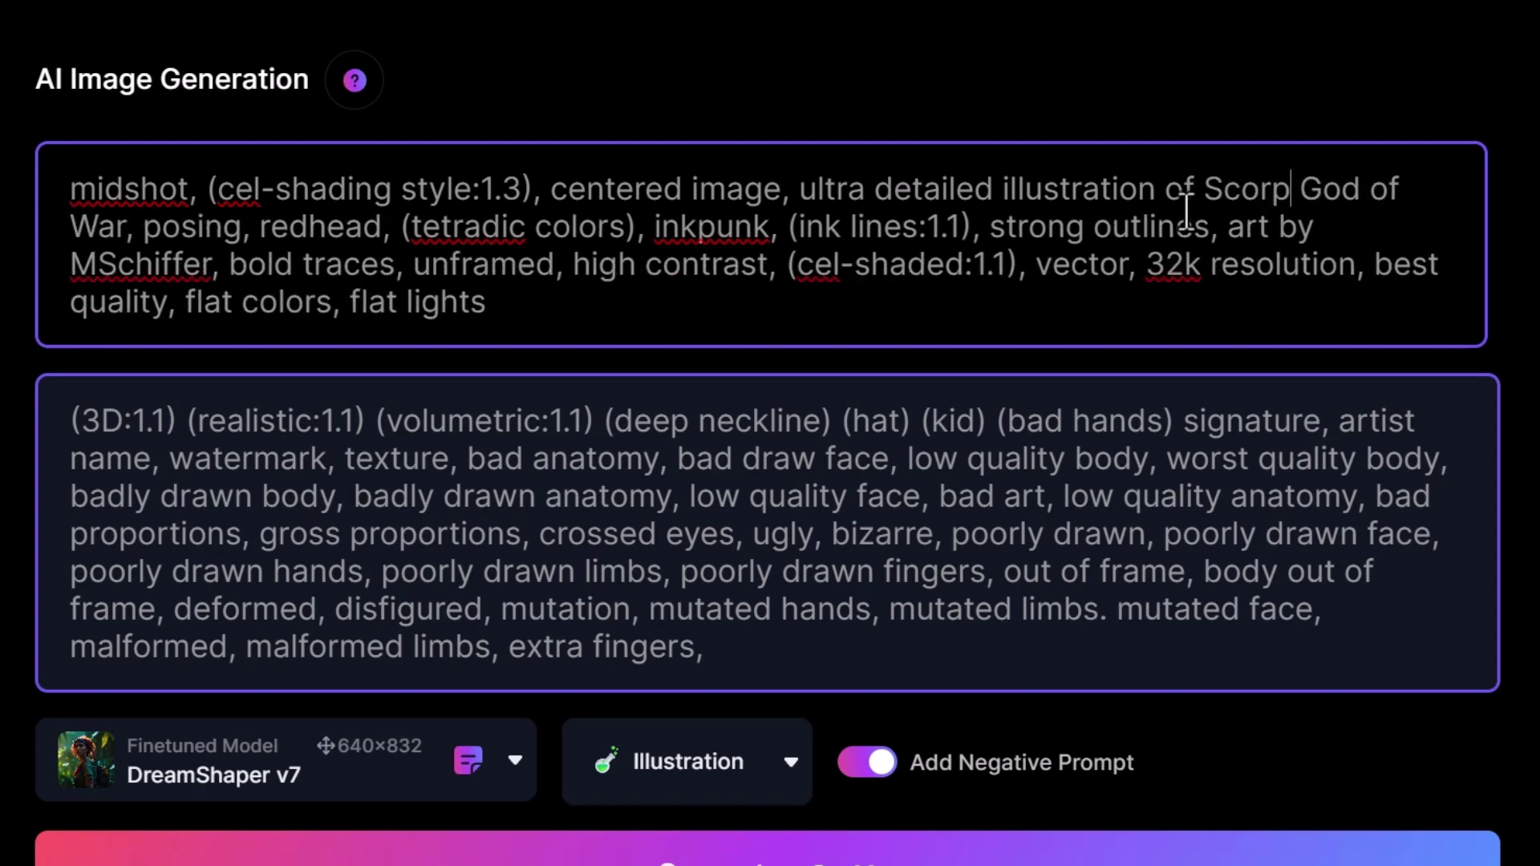
key(BackSpace)
key(BackSpace)
key(BackSpace)
text(ion,)
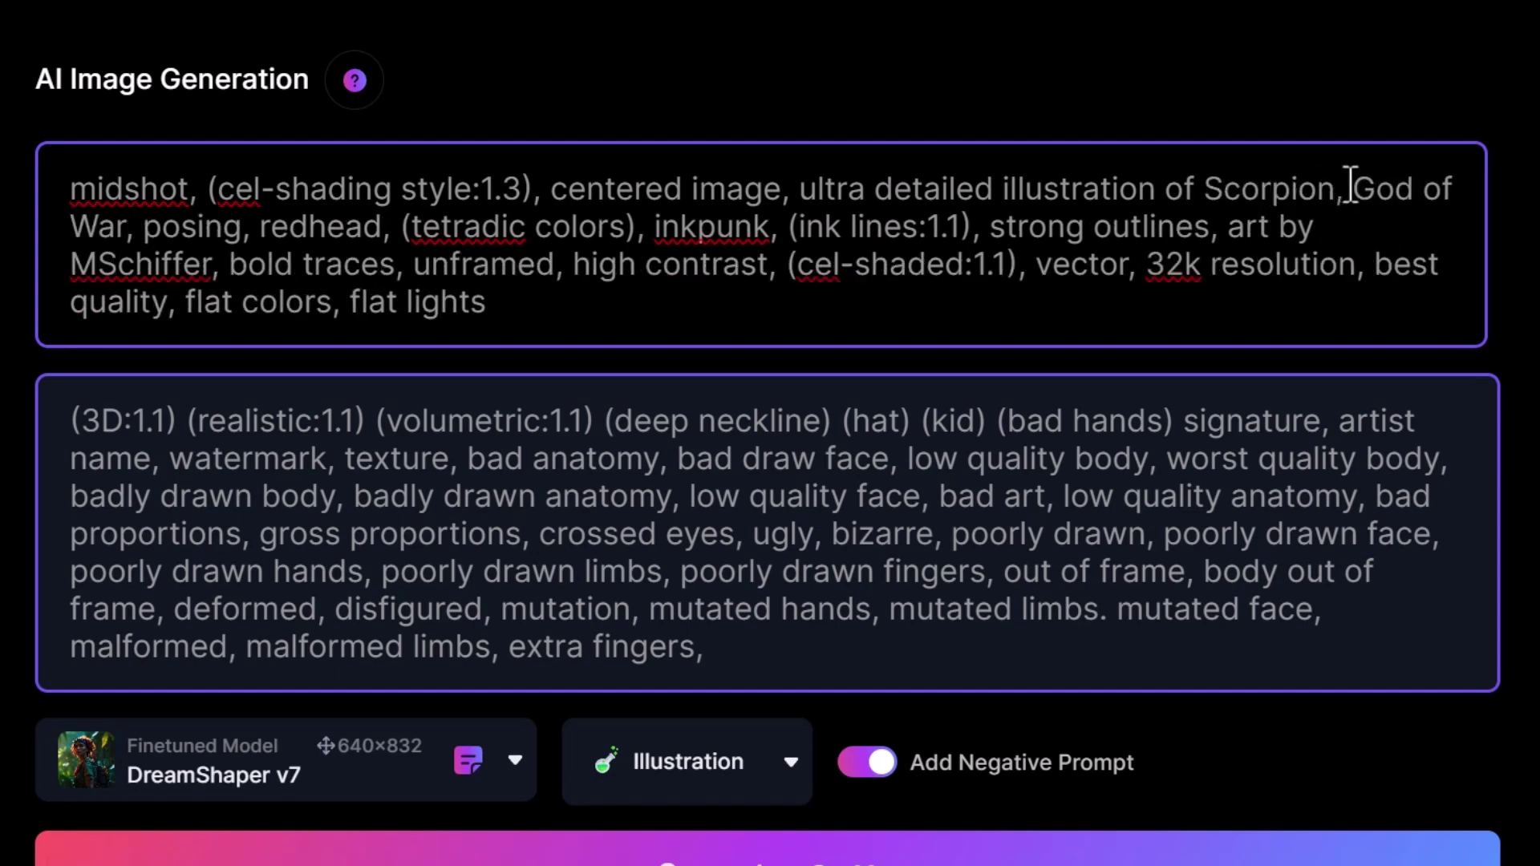
Step: Replace 'God of War' with 'Mortal Kombat' in the prompt
drag(1351, 190, 109, 218)
text(Mortal Kombat)
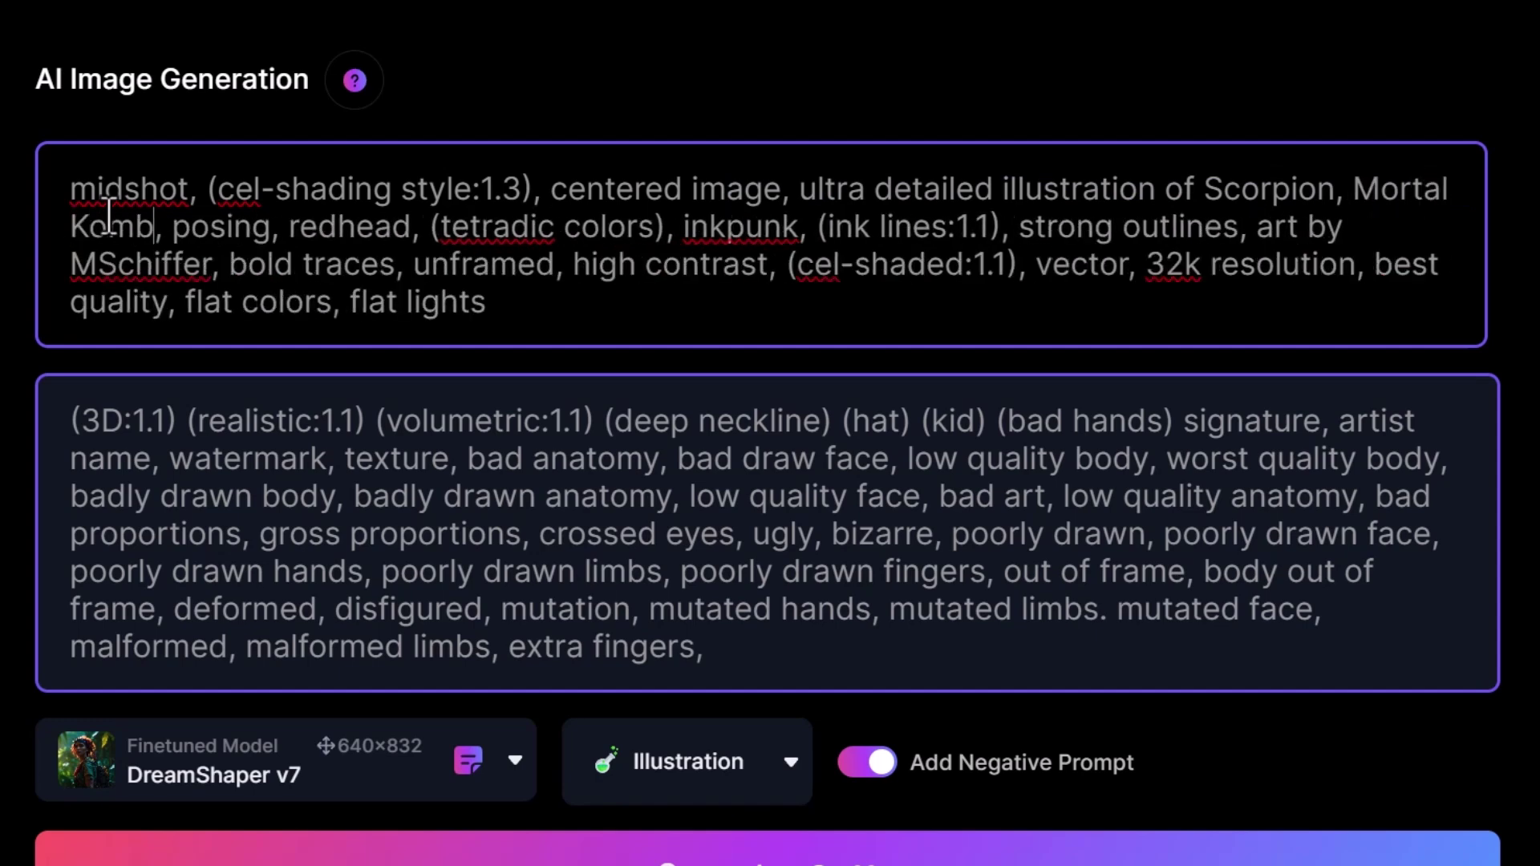
drag(1203, 190, 1334, 193)
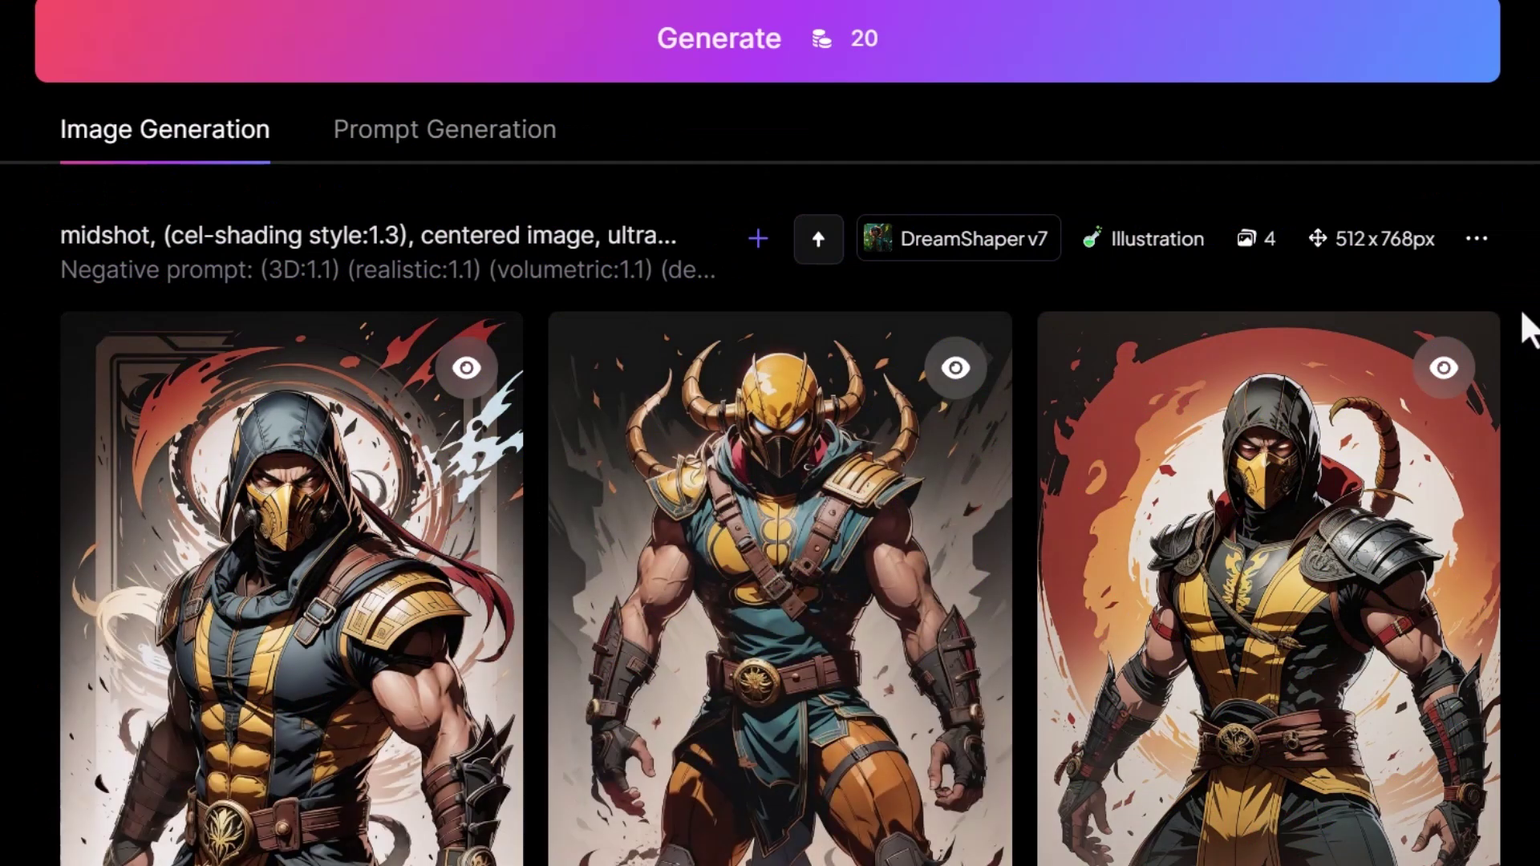
Step: Review the four 512×768px Scorpion results and the Prompt Magic and Alchemy sidebar settings
scroll(1528, 329, down, 3)
scroll(1293, 334, down, 7)
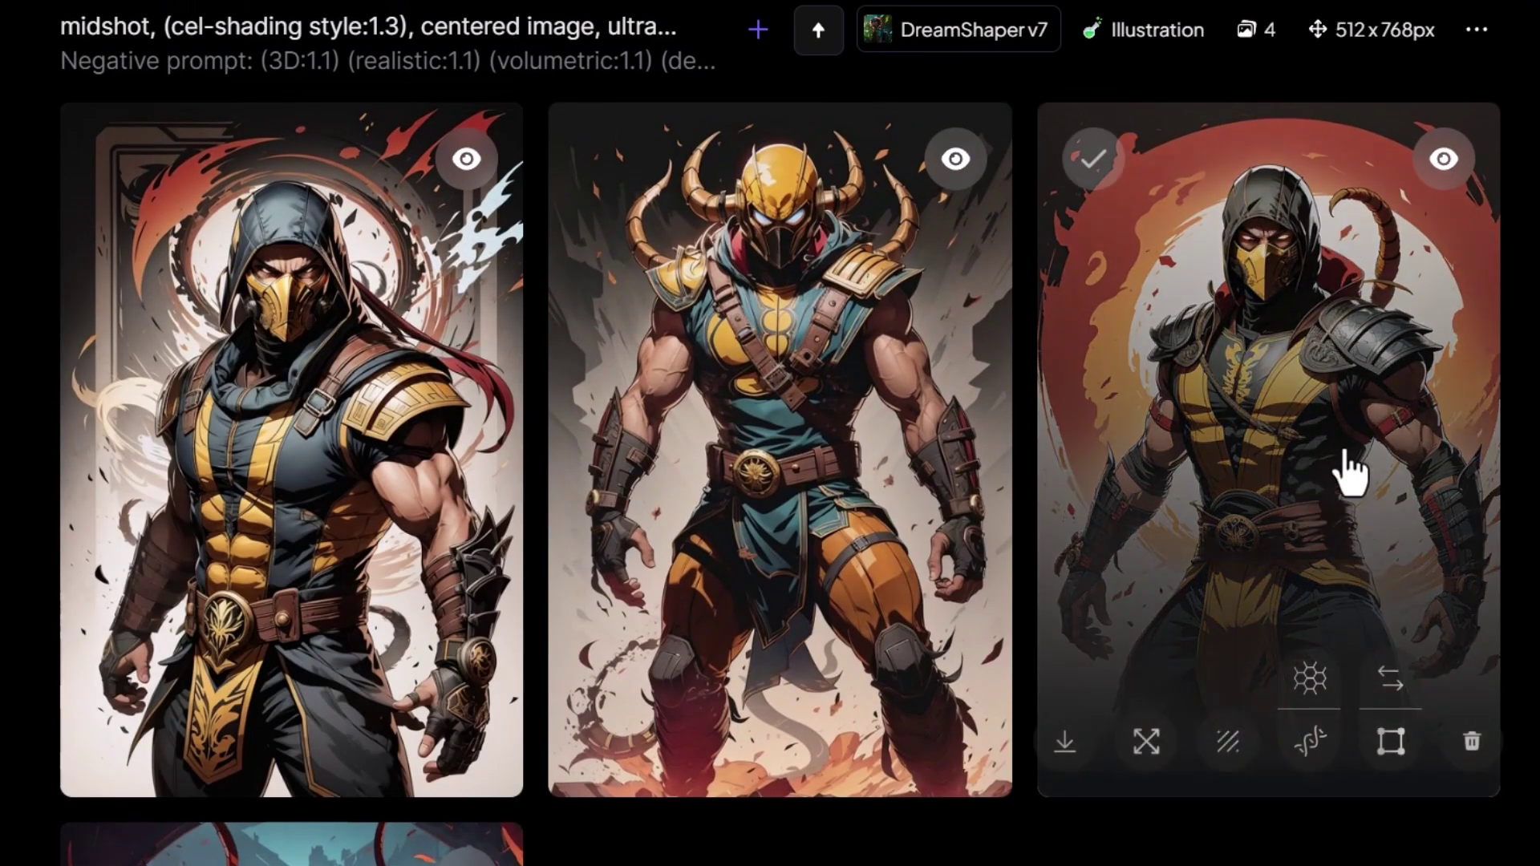
scroll(1351, 506, up, 3)
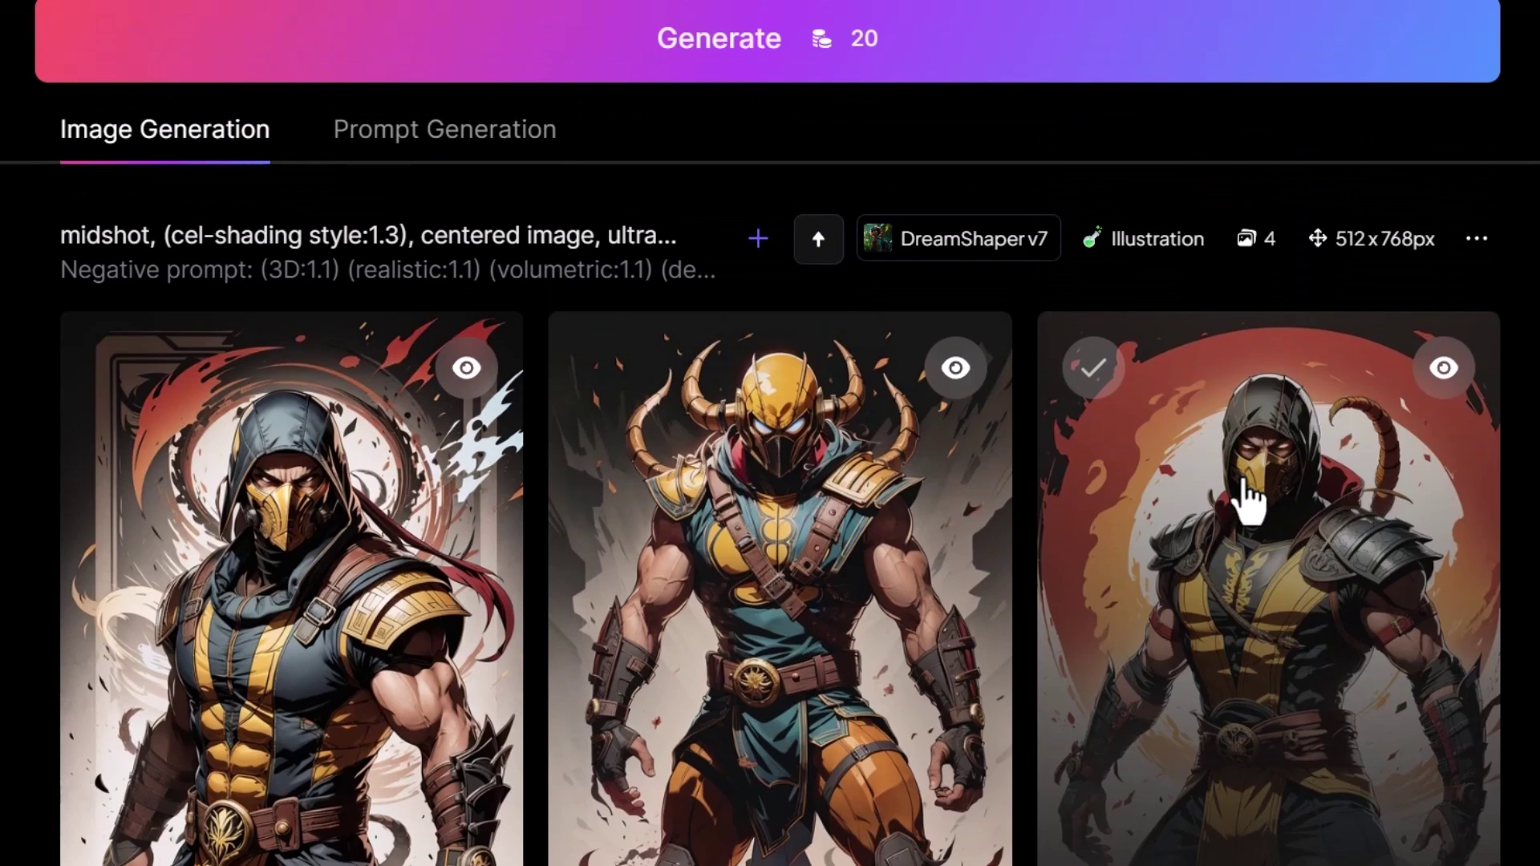
scroll(1248, 498, up, 10)
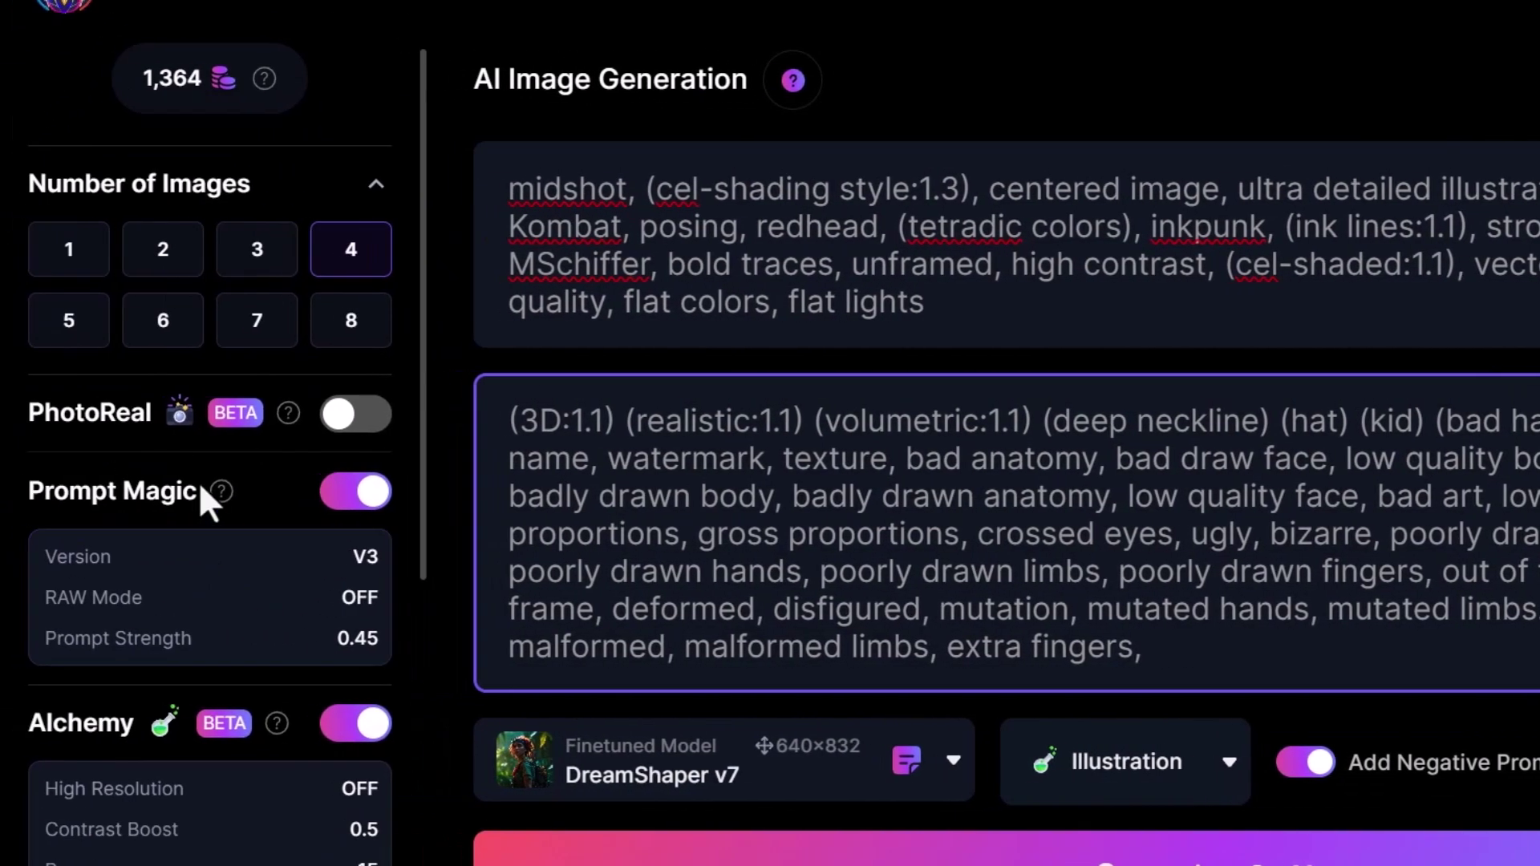
mouse_move(365, 734)
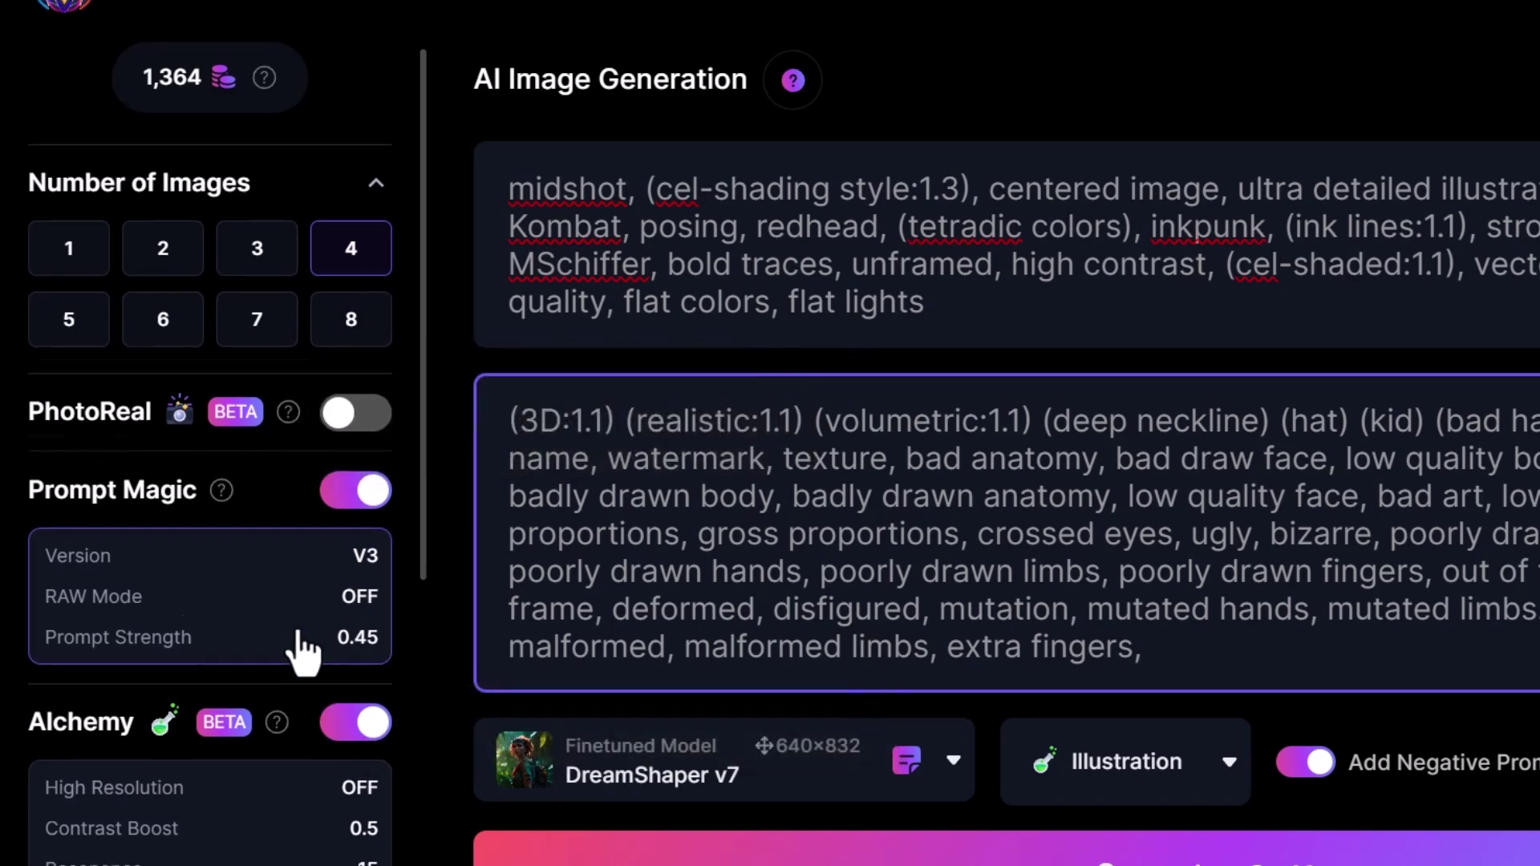
scroll(304, 651, down, 10)
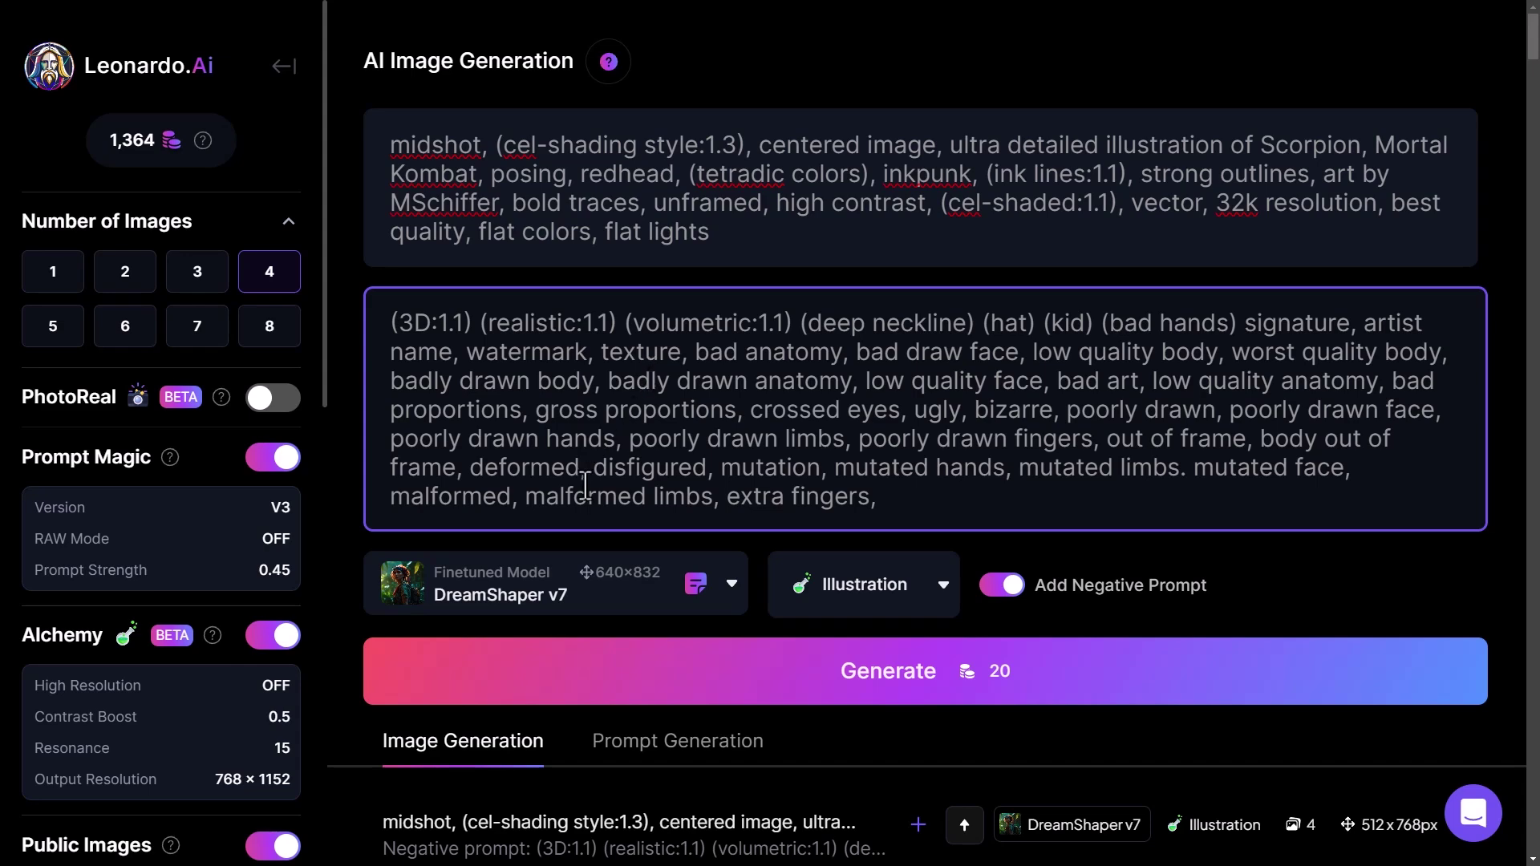
scroll(581, 489, down, 4)
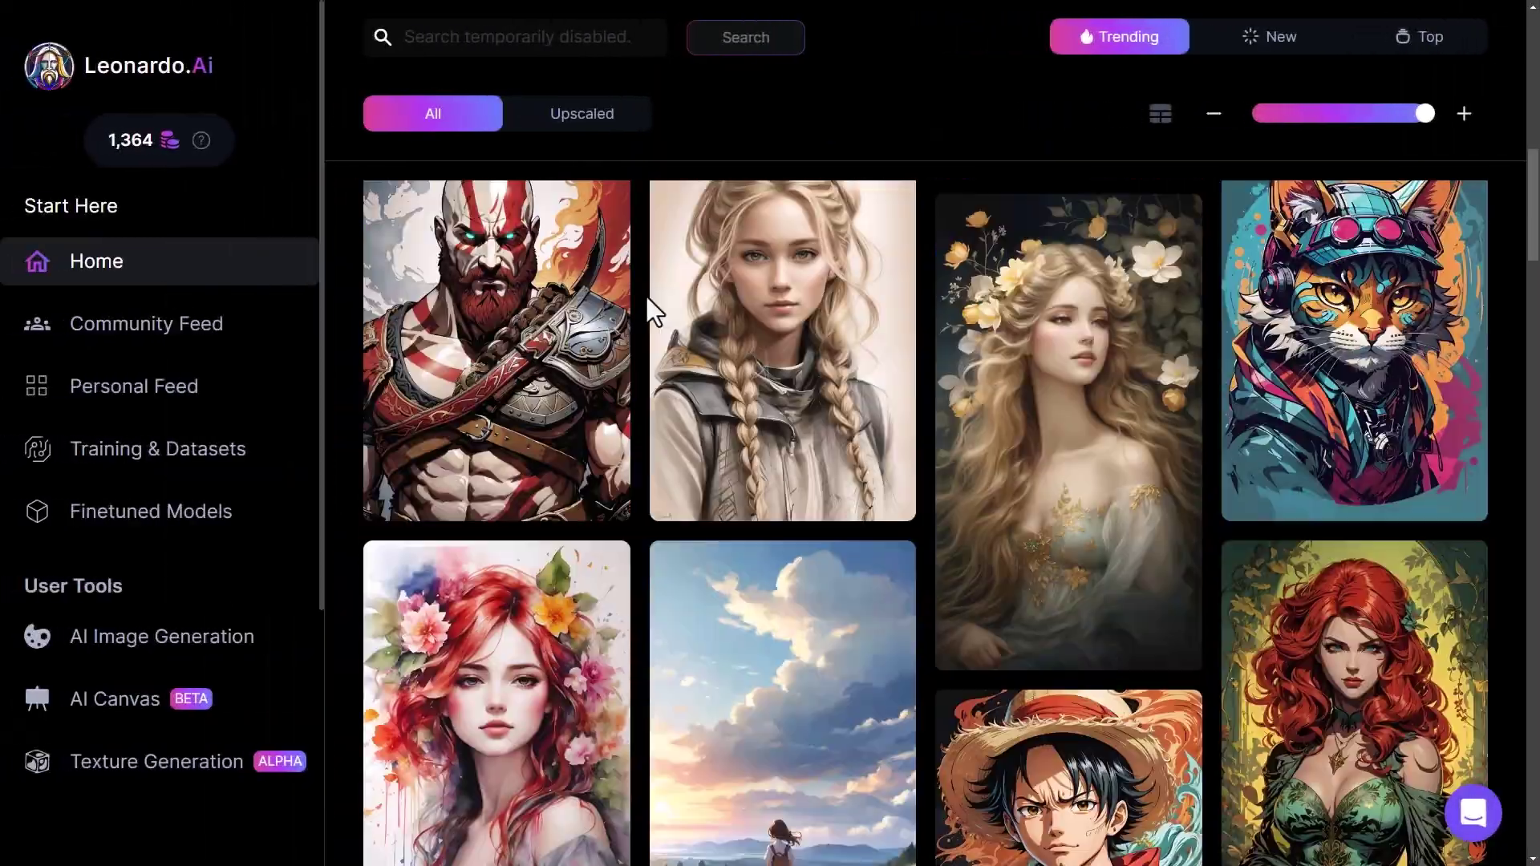
Step: Open the 'Coloring Page for Adults' mandala Labrador image from the community feed
scroll(641, 361, down, 10)
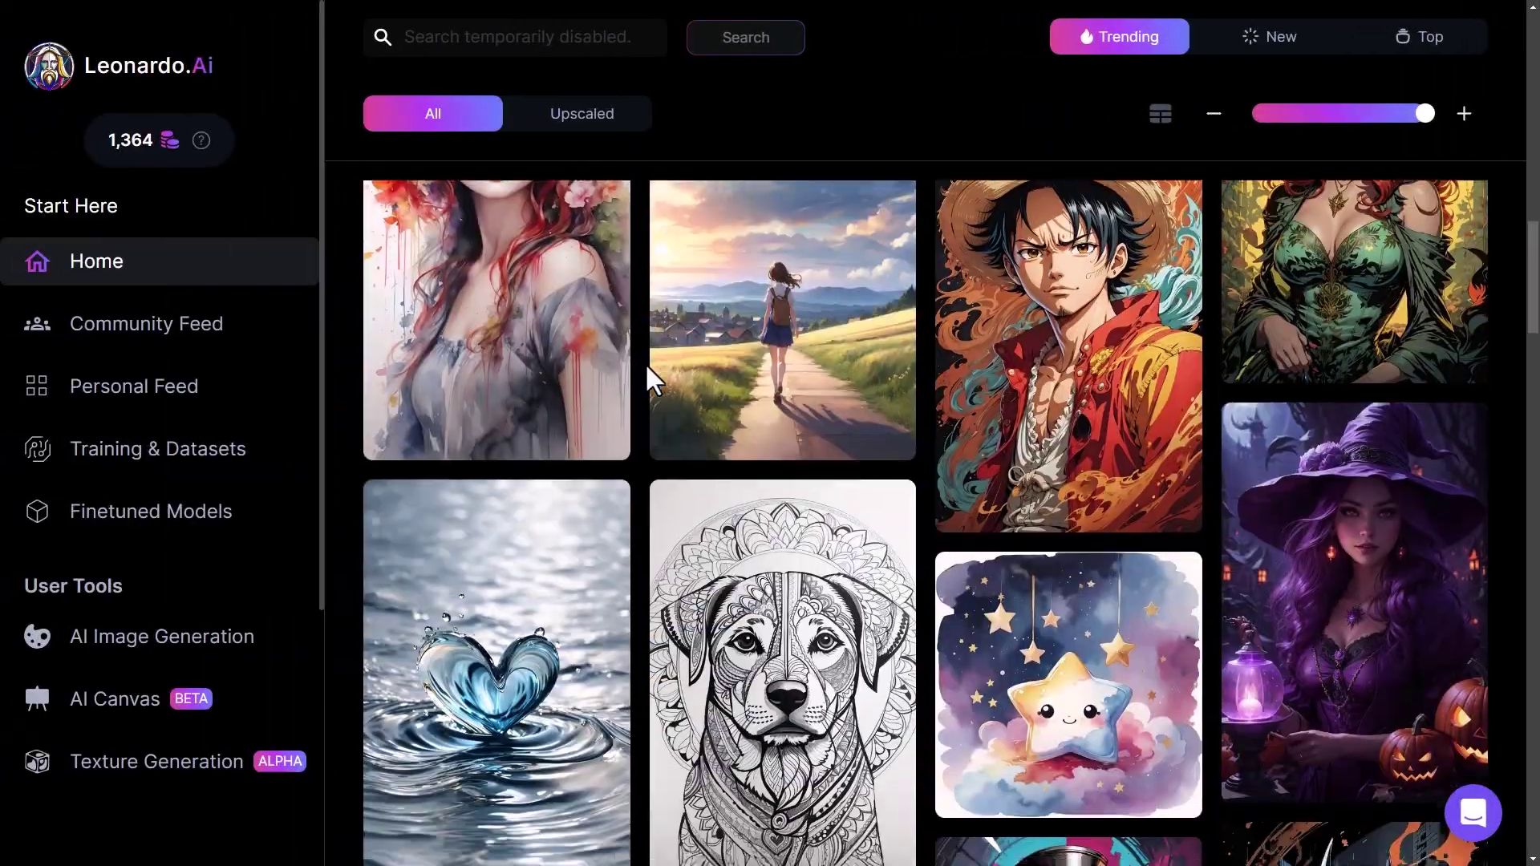
scroll(663, 376, up, 4)
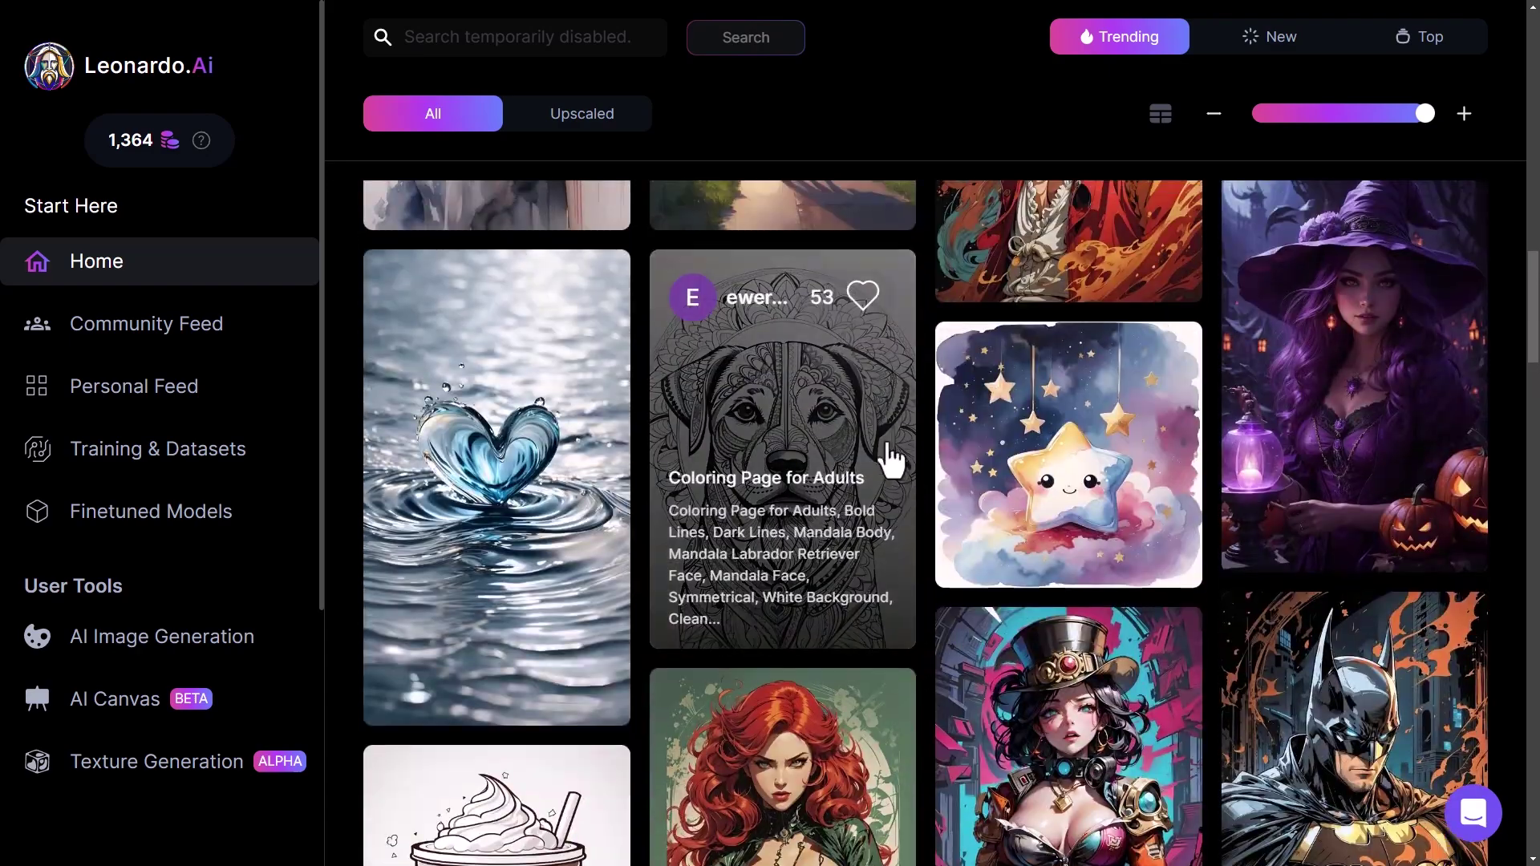
click(778, 401)
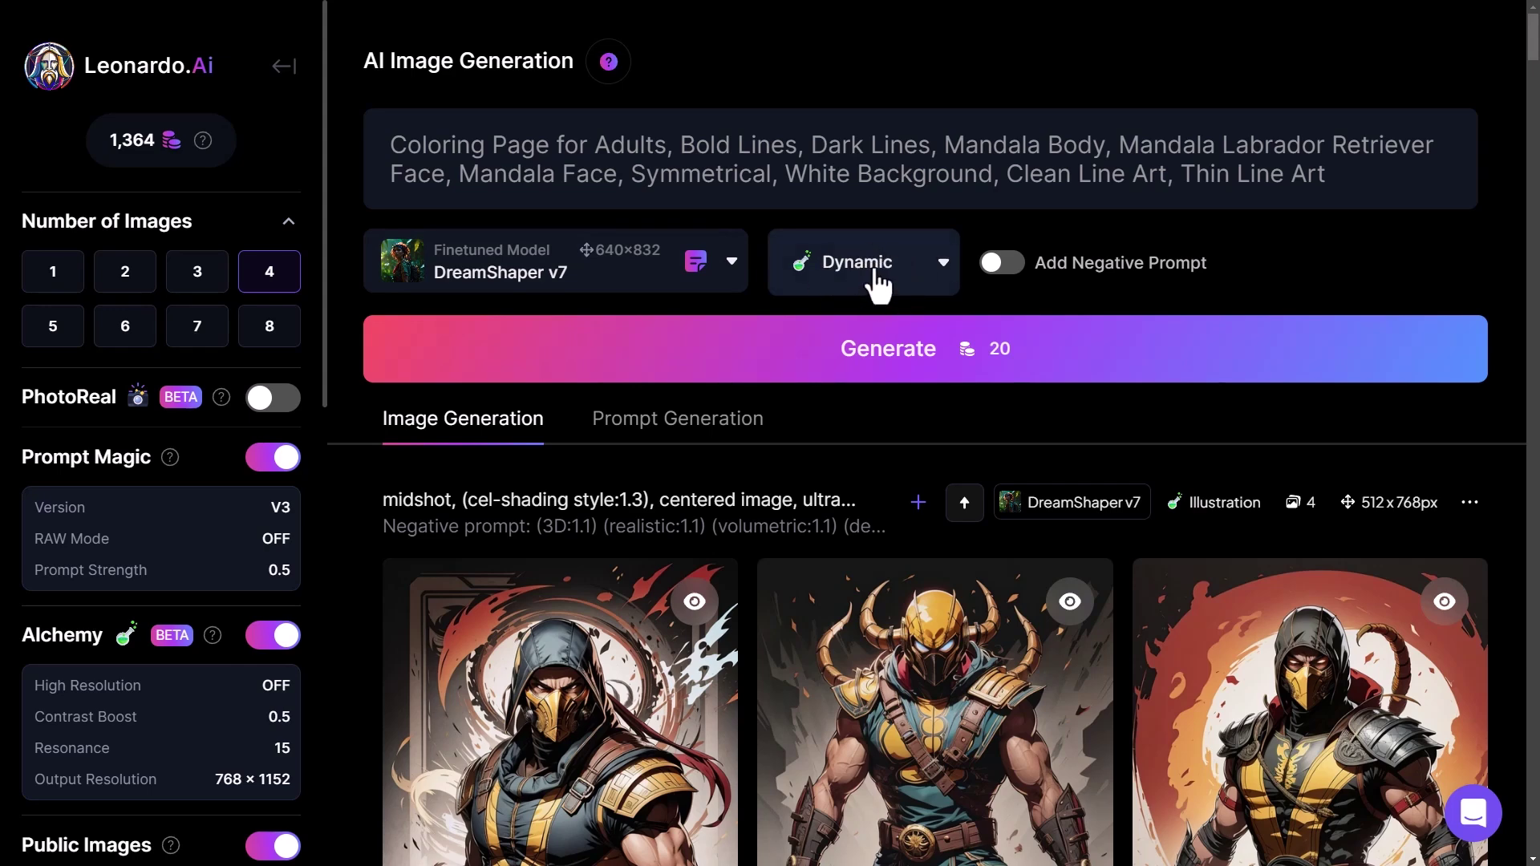
Step: Remix the Ukiyo-e Ninjas community image, loading its woodblock-print prompt at 640×832
click(281, 68)
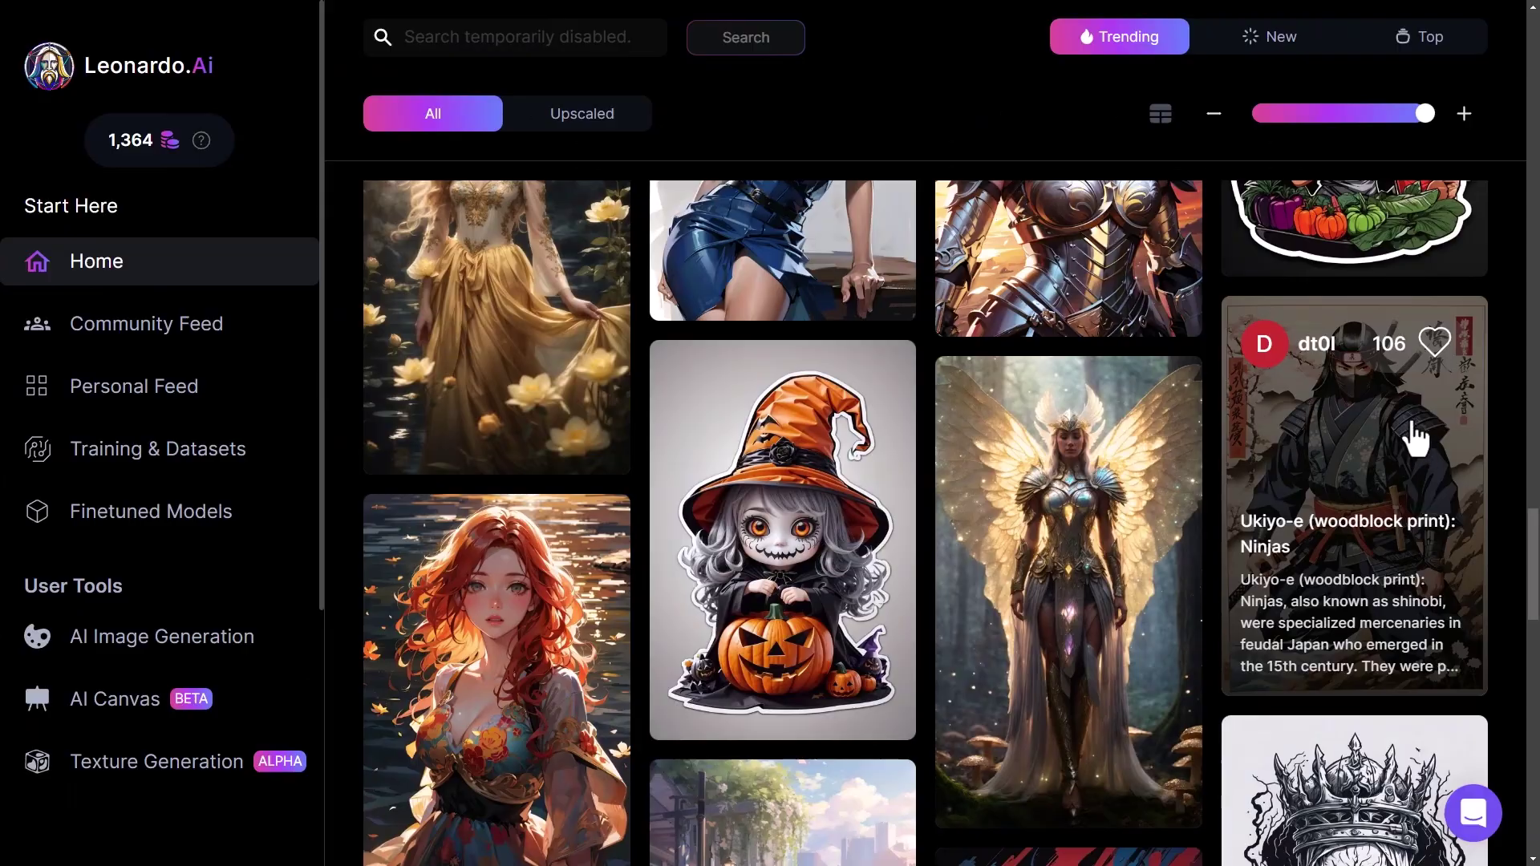
click(1414, 437)
click(1252, 518)
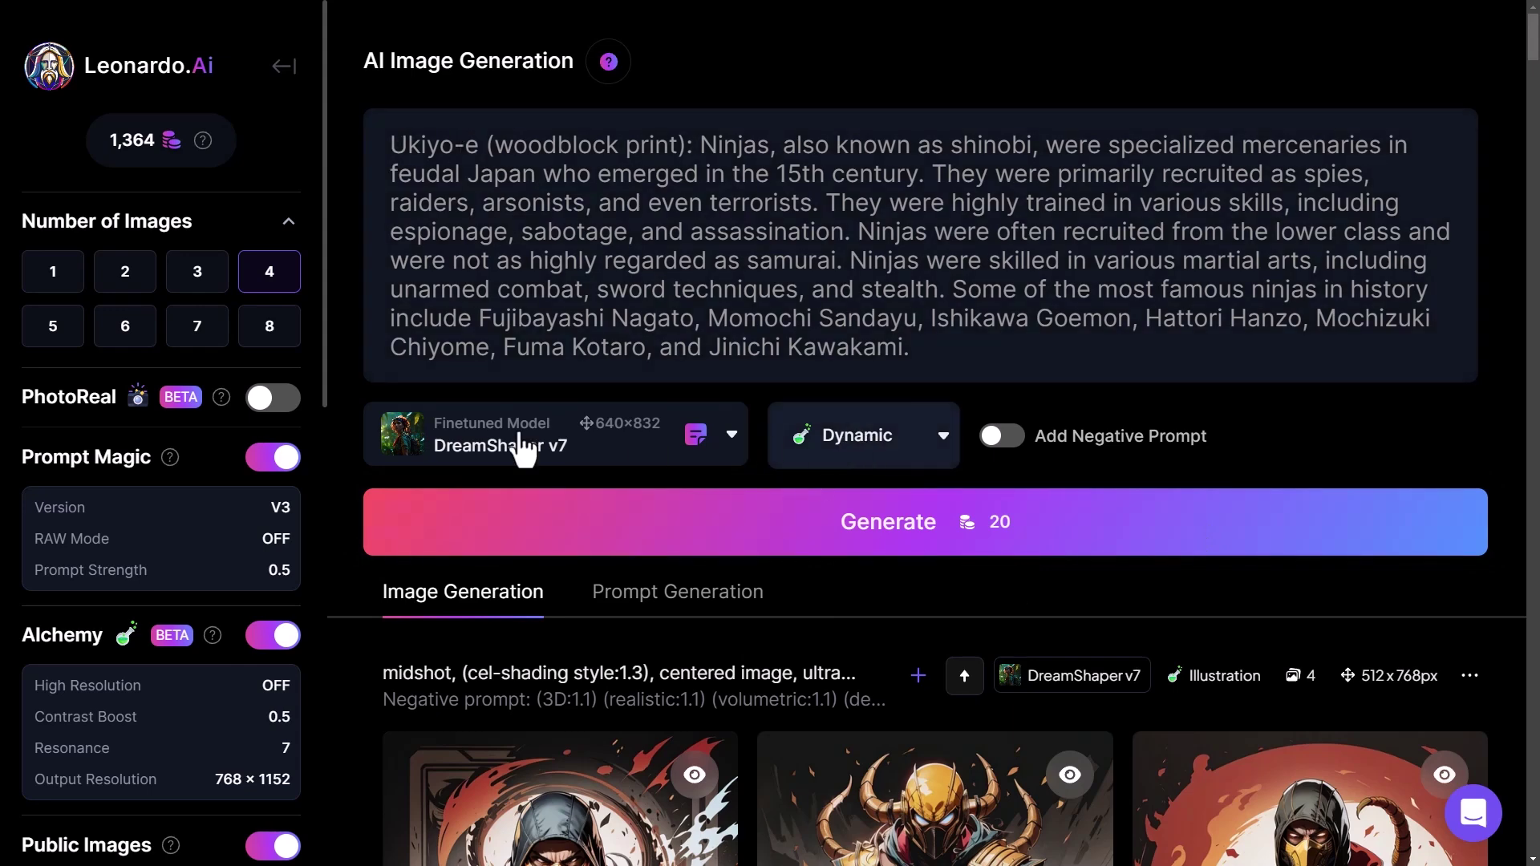
scroll(533, 543, down, 2)
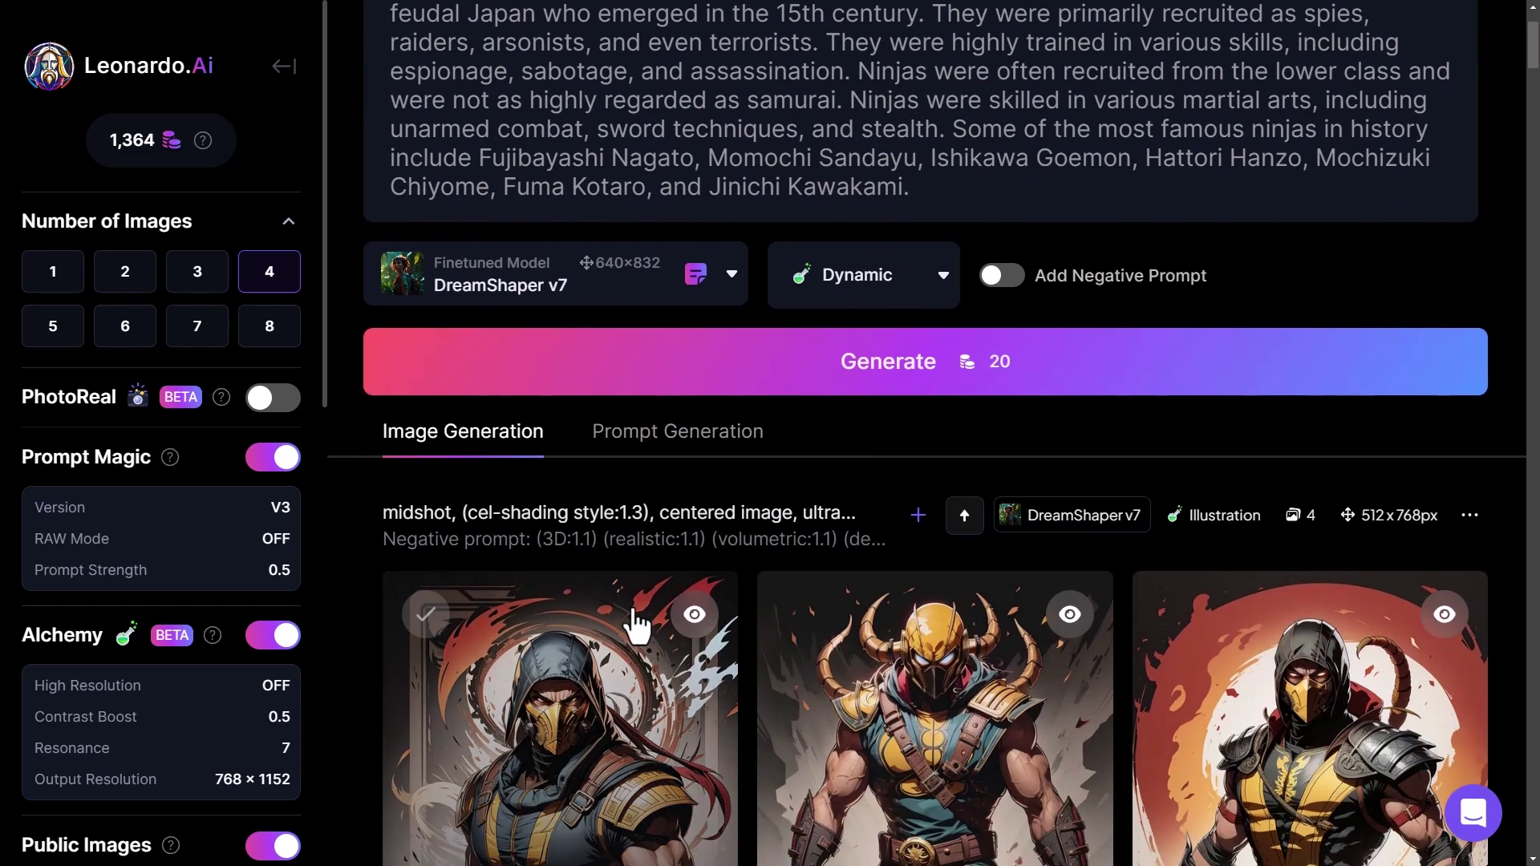
scroll(620, 303, up, 2)
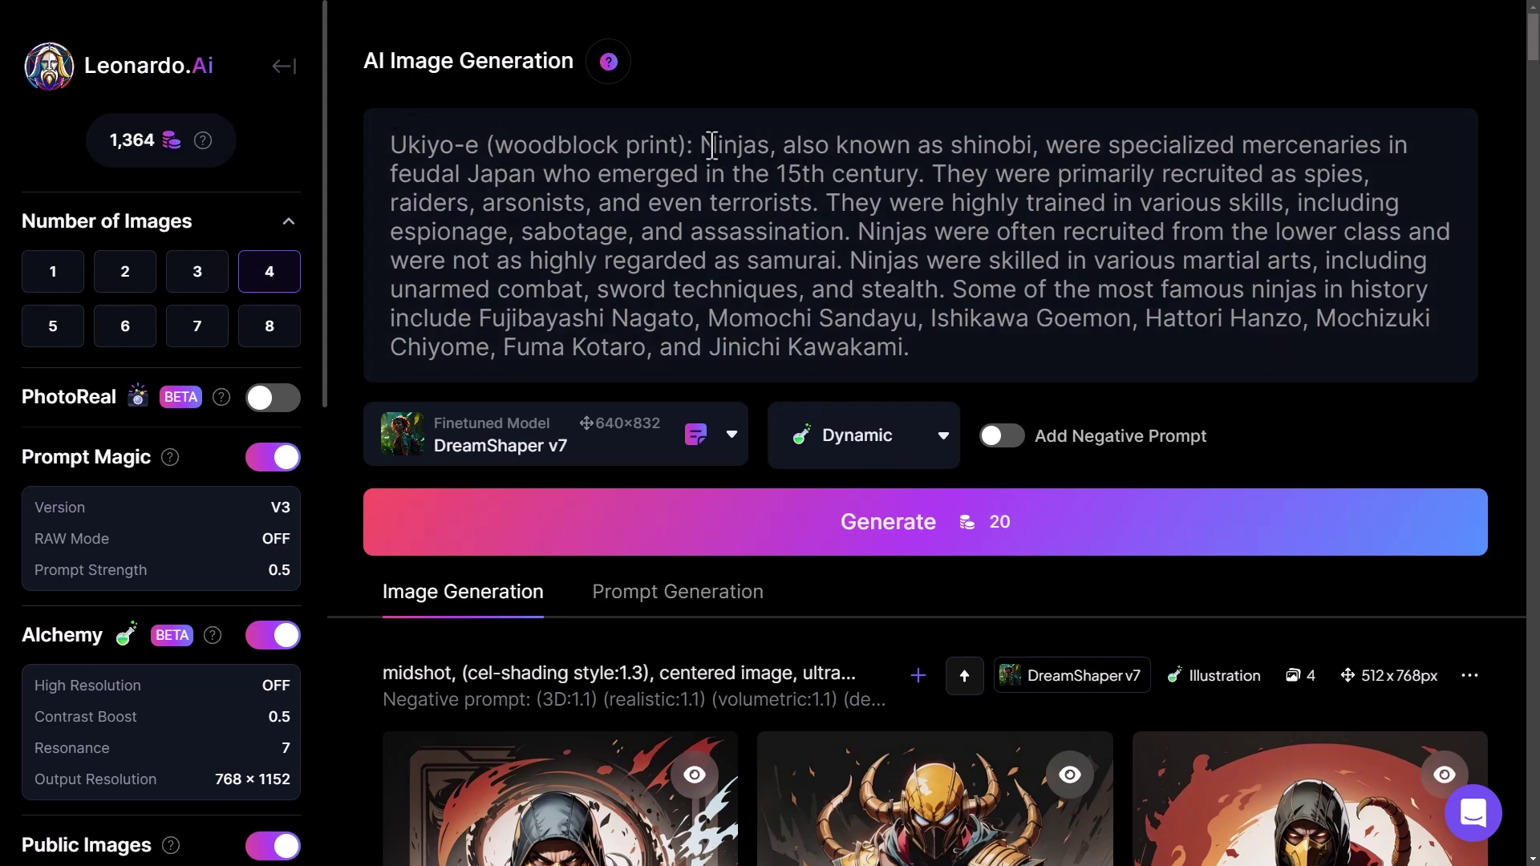
Step: Swap 'Ninjas' for 'Darth Vader' and 'shinobi' for 'Sithlord', then review the results
double_click(777, 148)
text(Darth V)
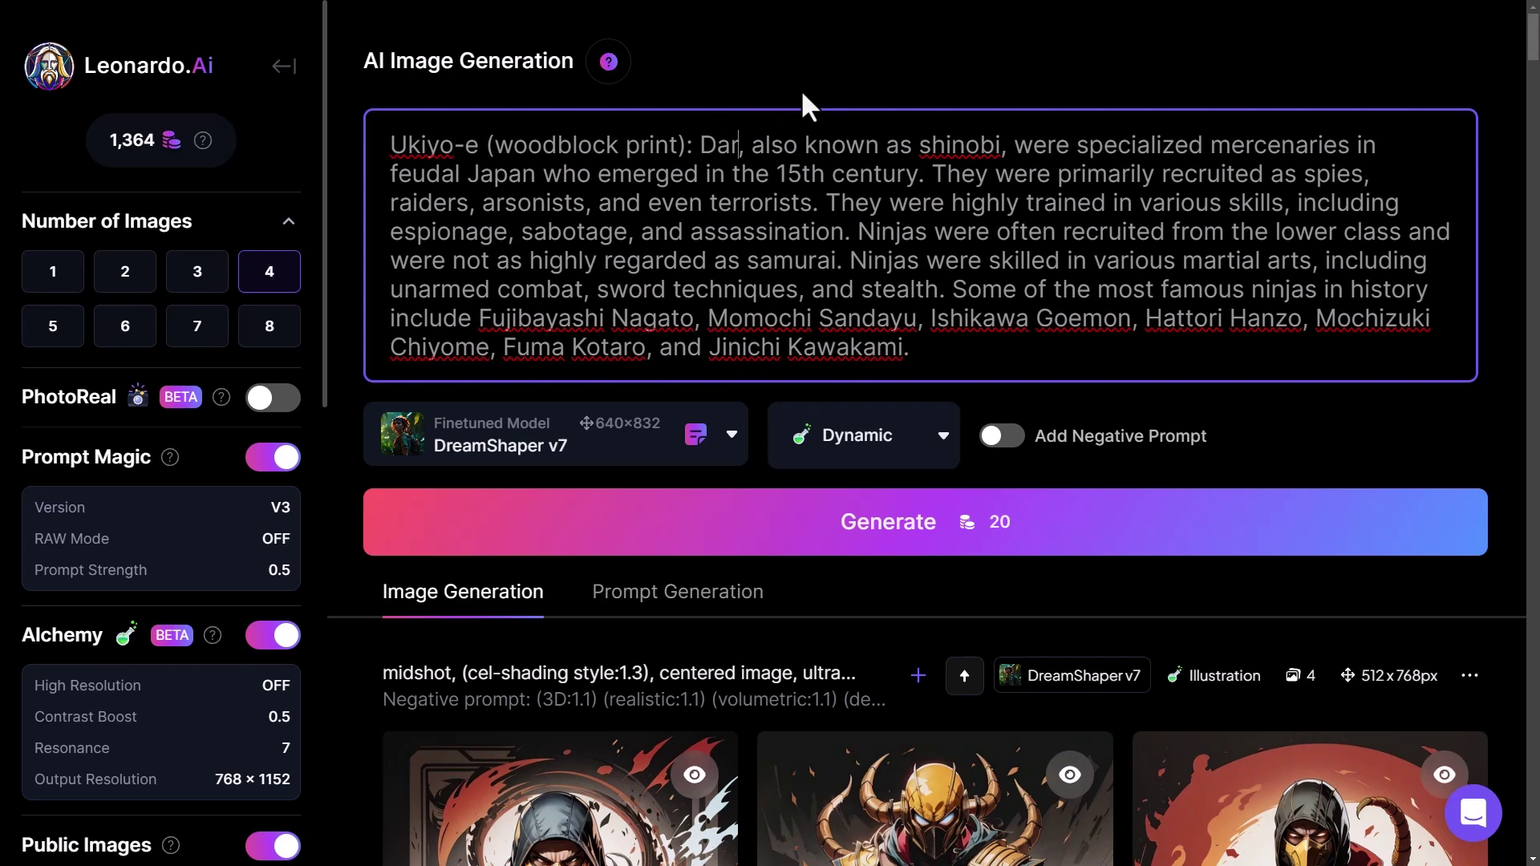
text(ader)
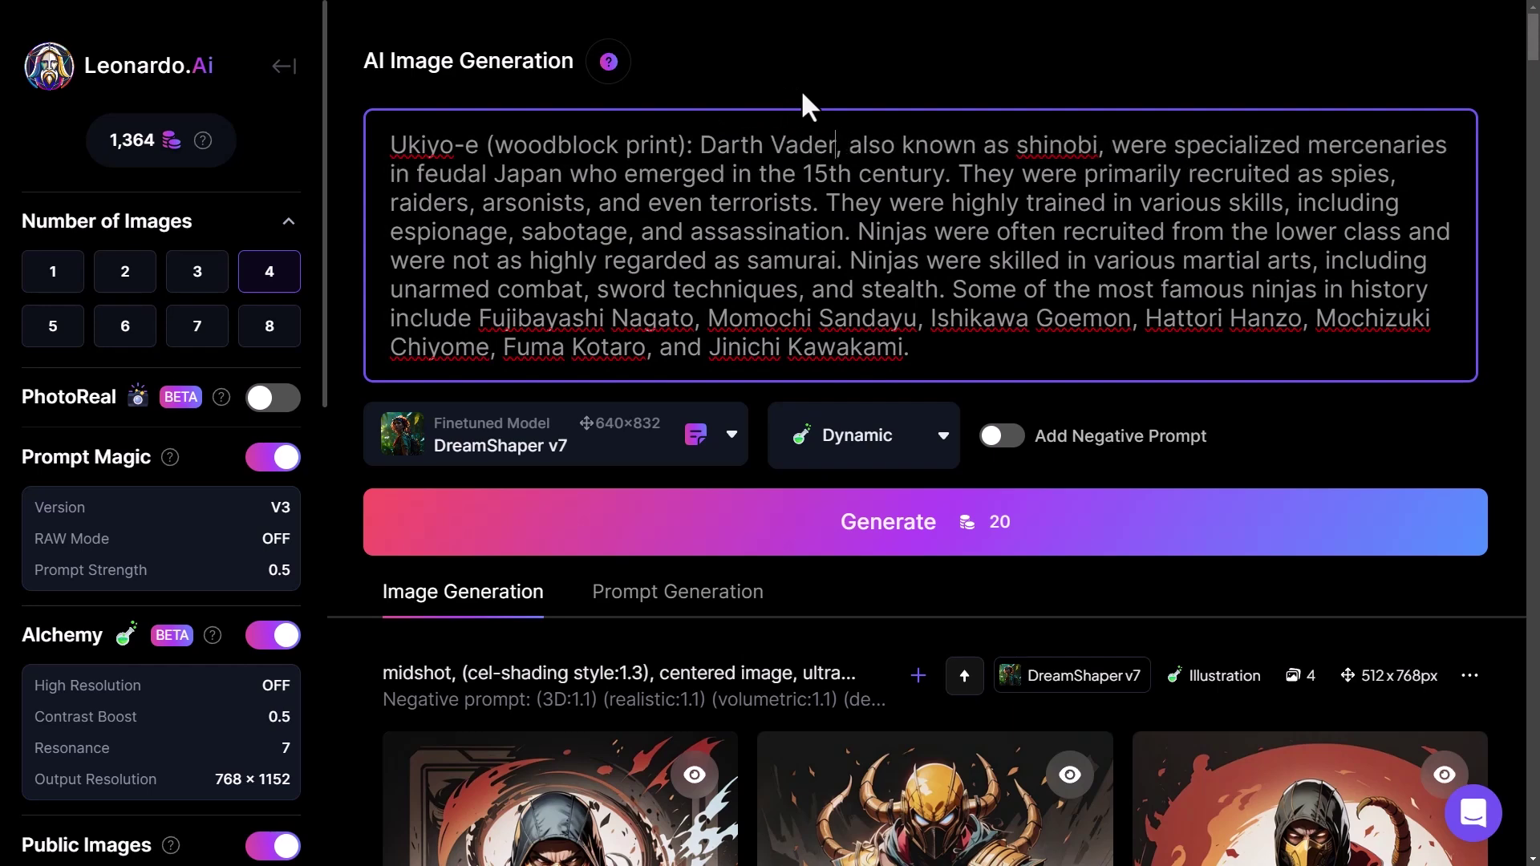
double_click(1017, 147)
text(Sithlord)
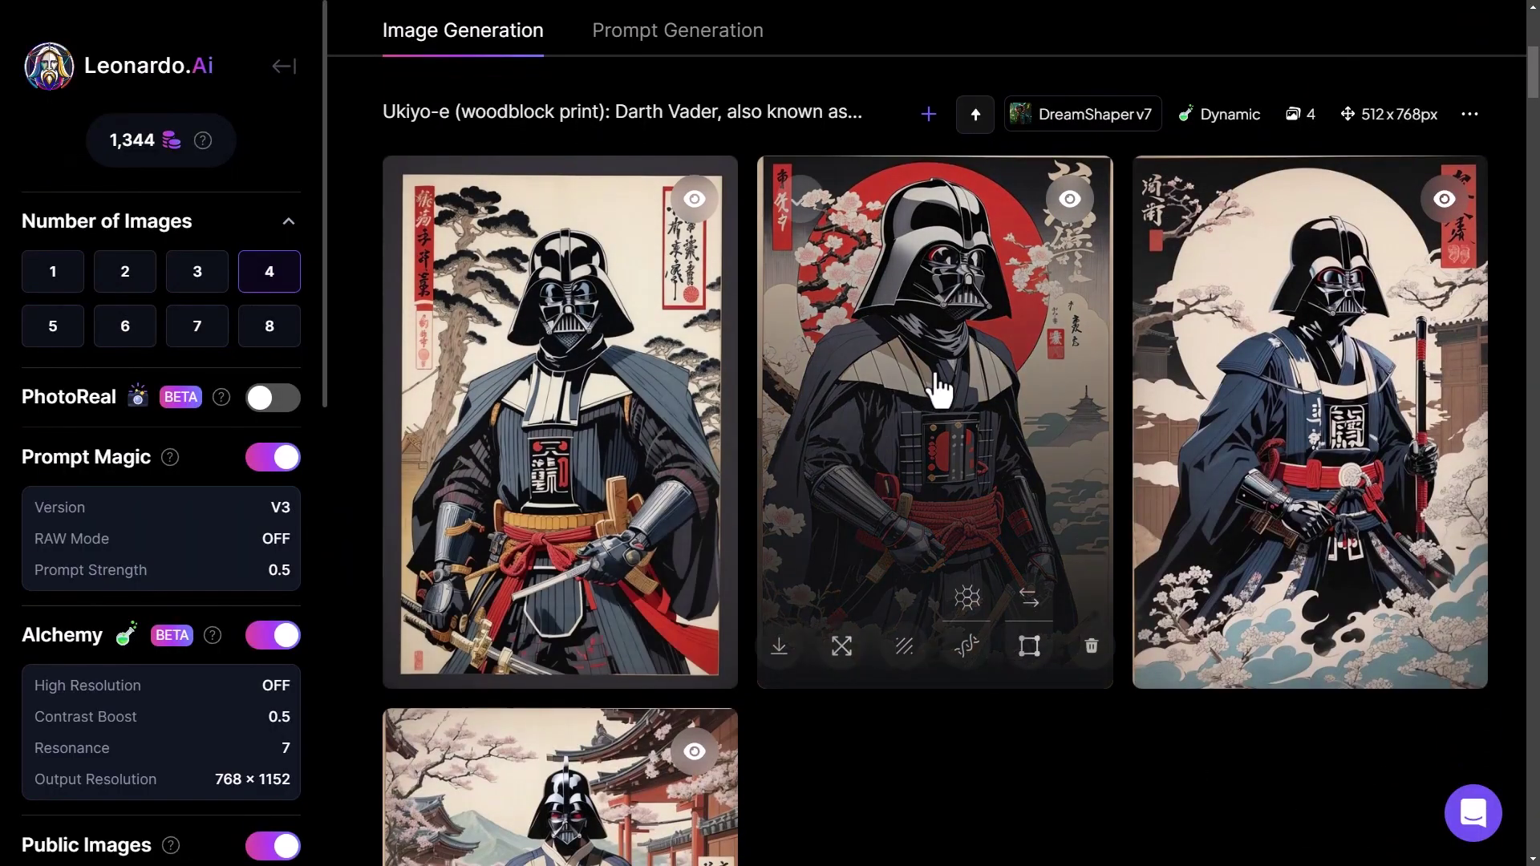
scroll(626, 730, down, 2)
scroll(561, 641, down, 3)
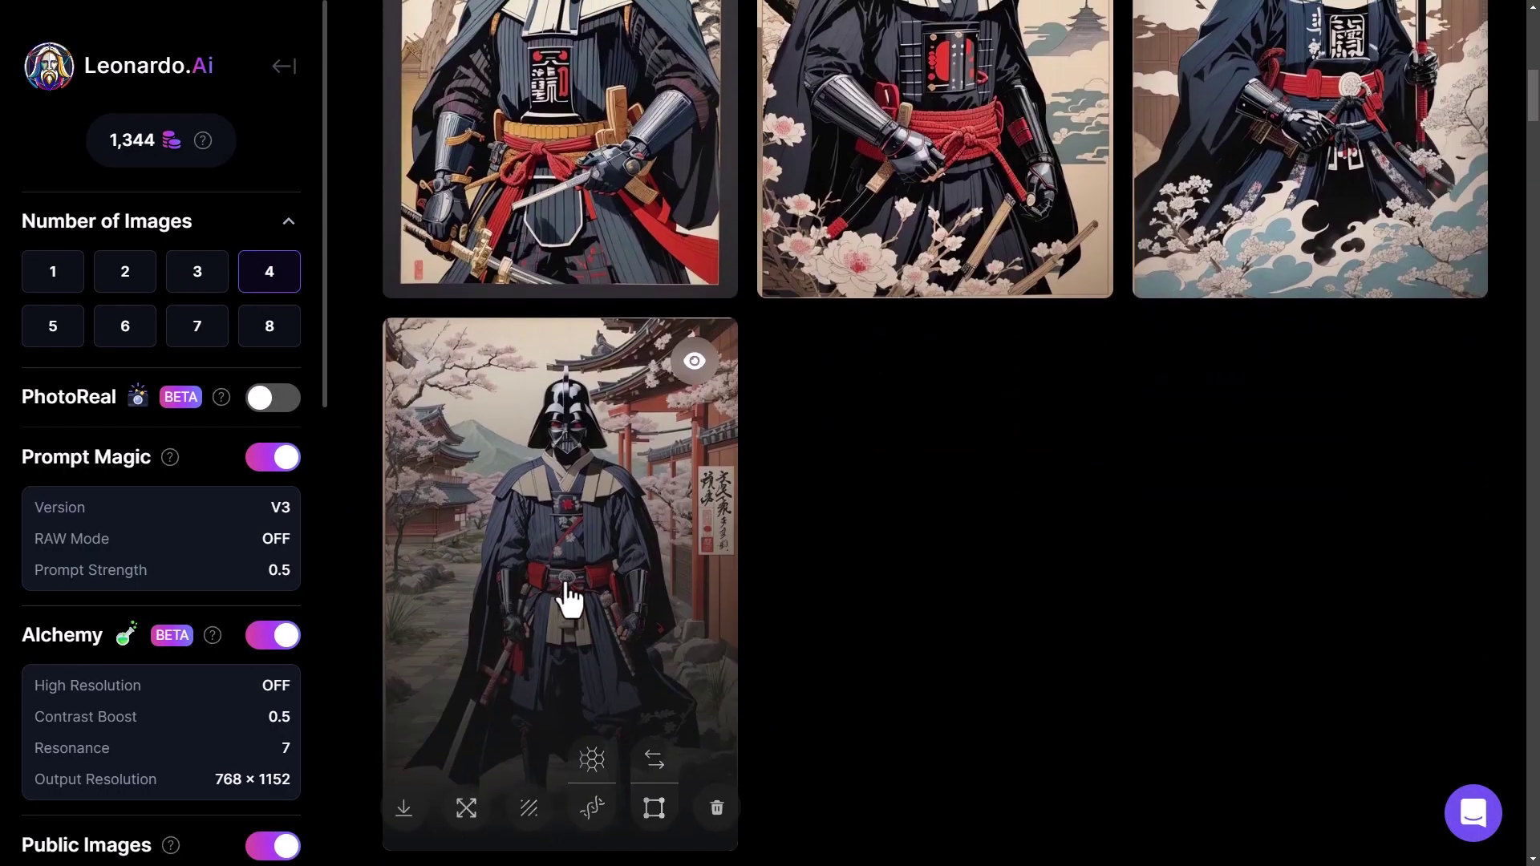
scroll(923, 521, up, 5)
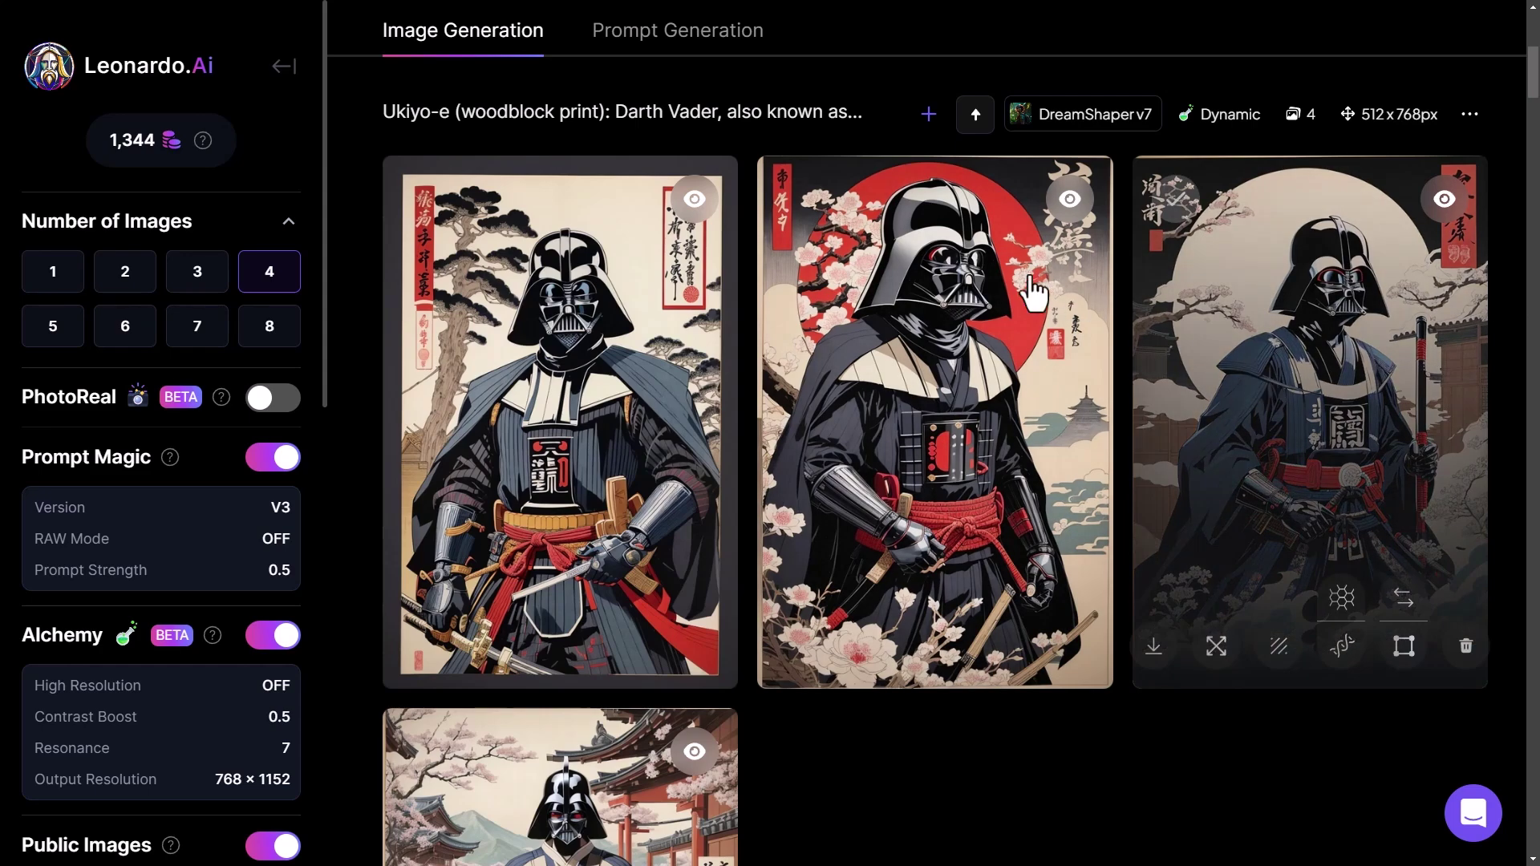
Step: Remix 'A powerful wizard' from the Personal Feed and dismiss the Alchemy High Res notice
click(292, 71)
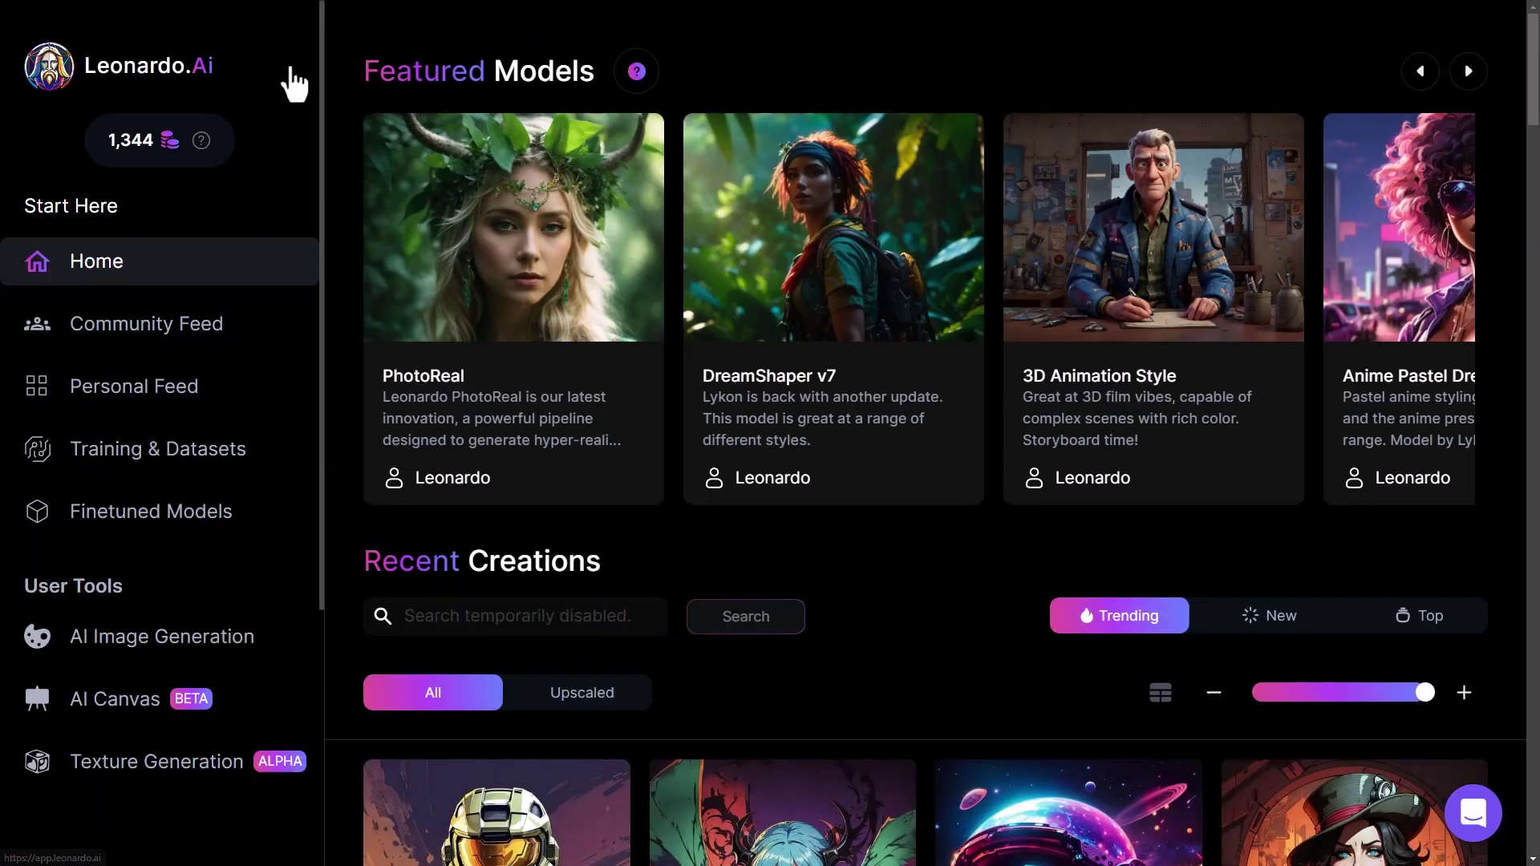
click(69, 389)
scroll(982, 377, down, 15)
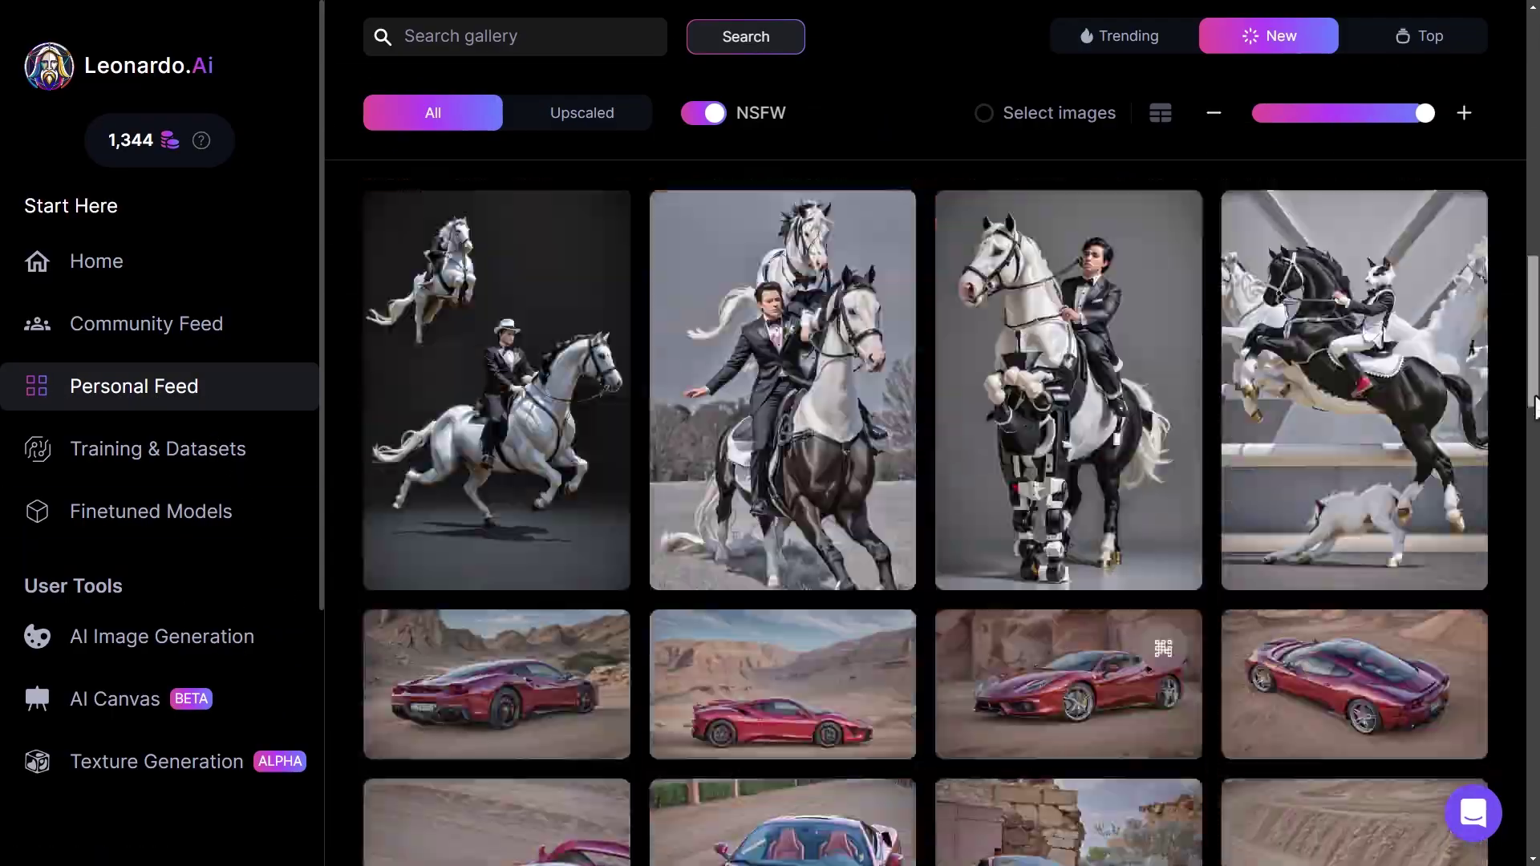
scroll(982, 377, down, 20)
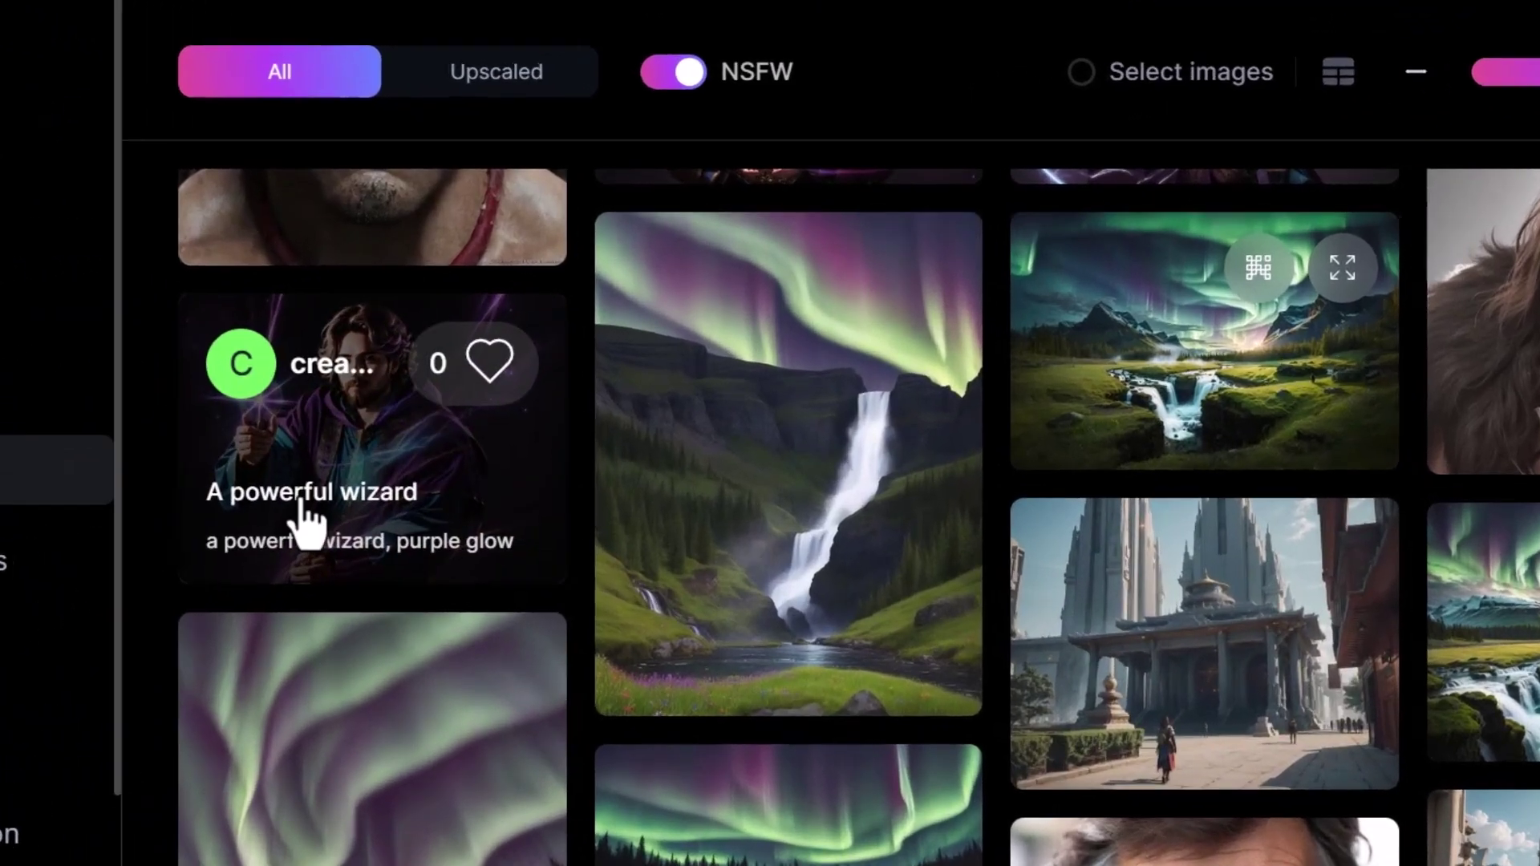
click(449, 416)
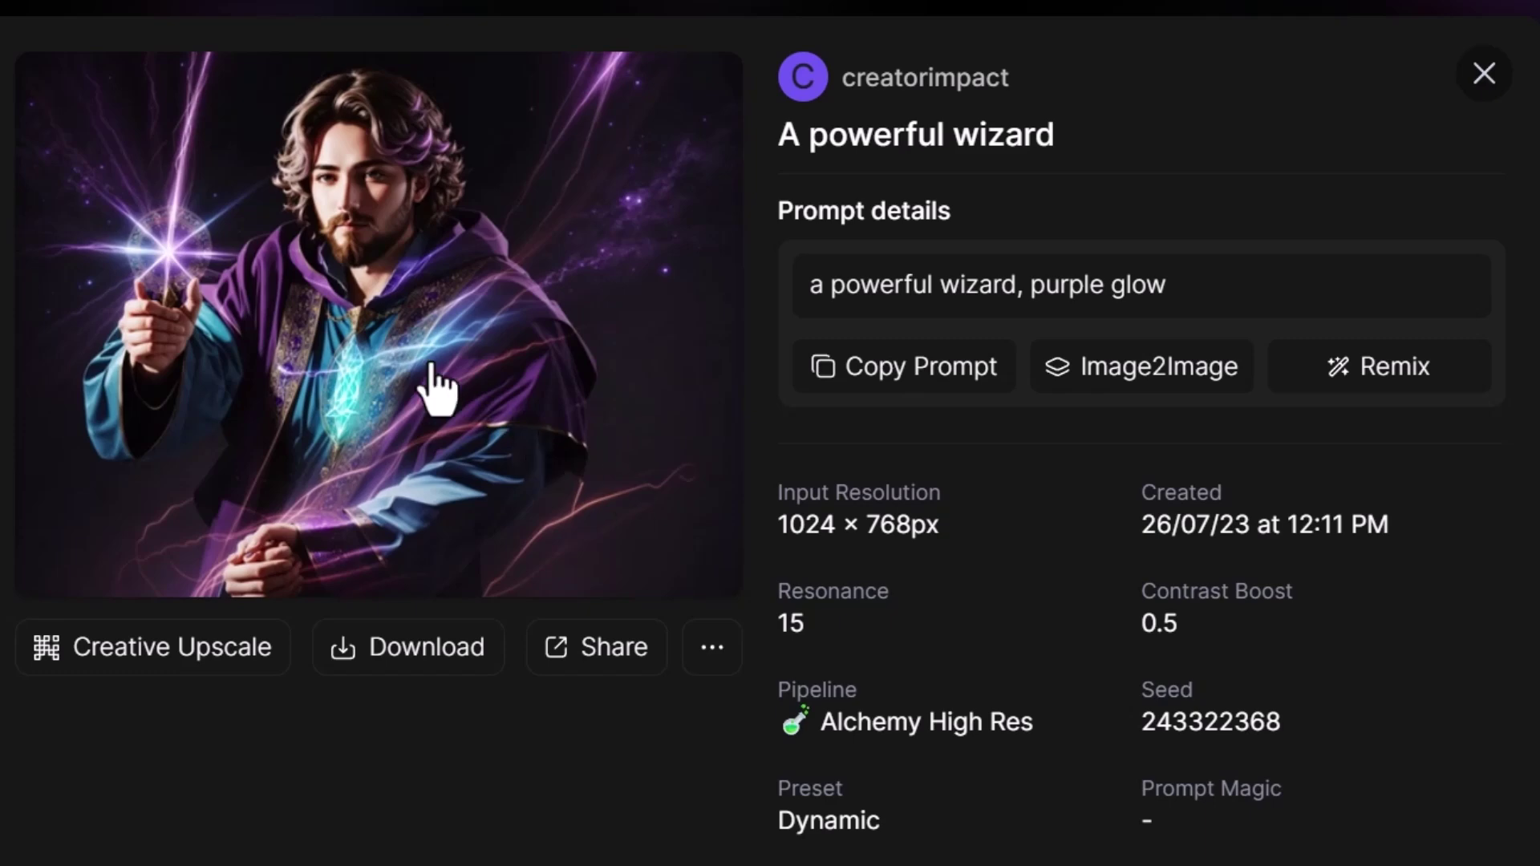
click(1336, 378)
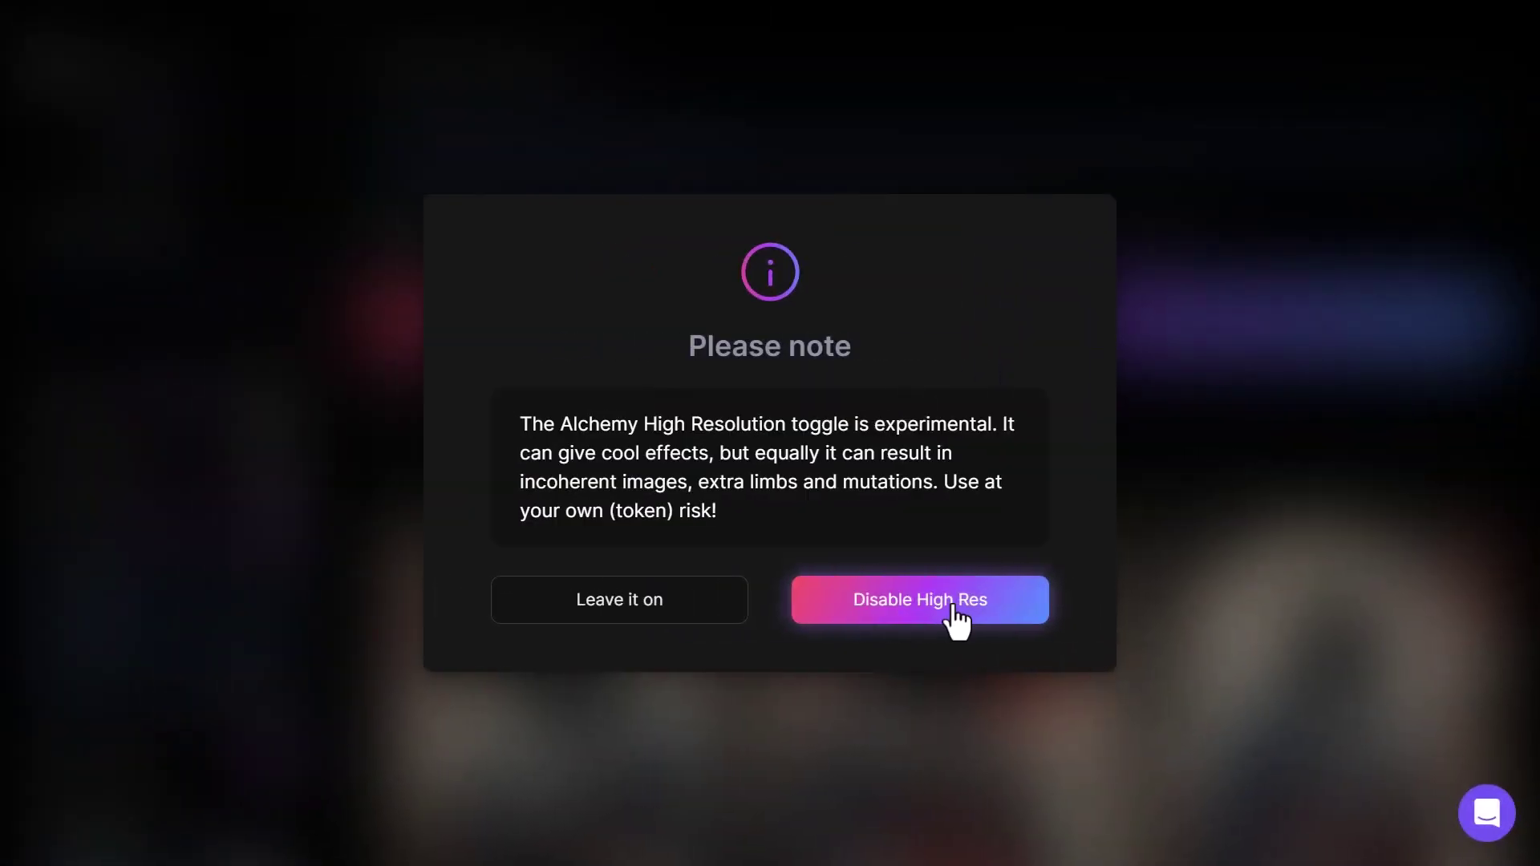
click(920, 600)
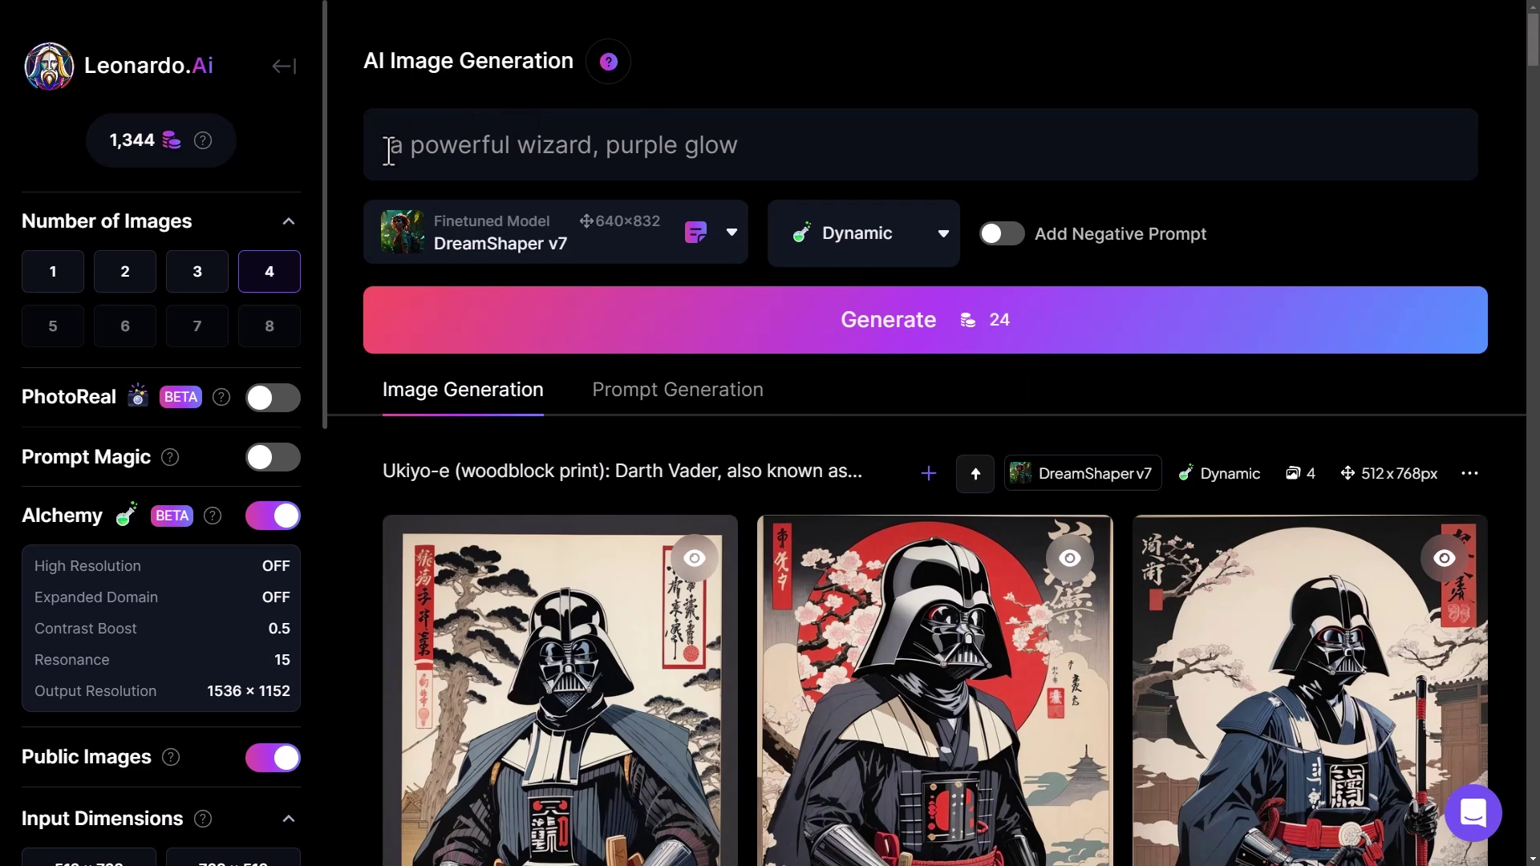
Step: Change 'wizard' to 'Jedi' and add 'lightsaber' to the prompt
double_click(585, 143)
text(Jedi)
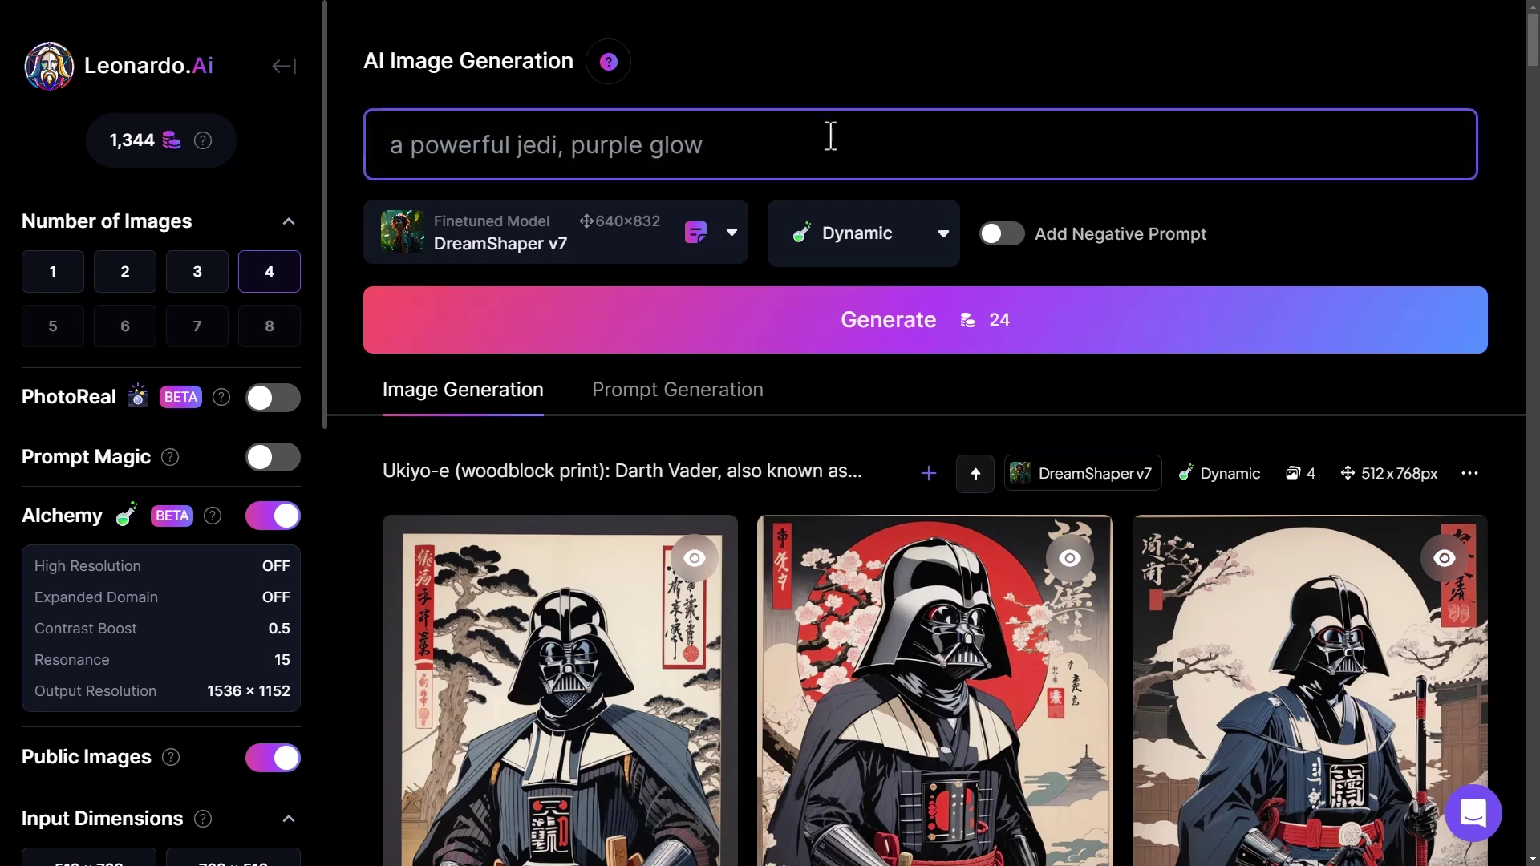
text(lightsaber)
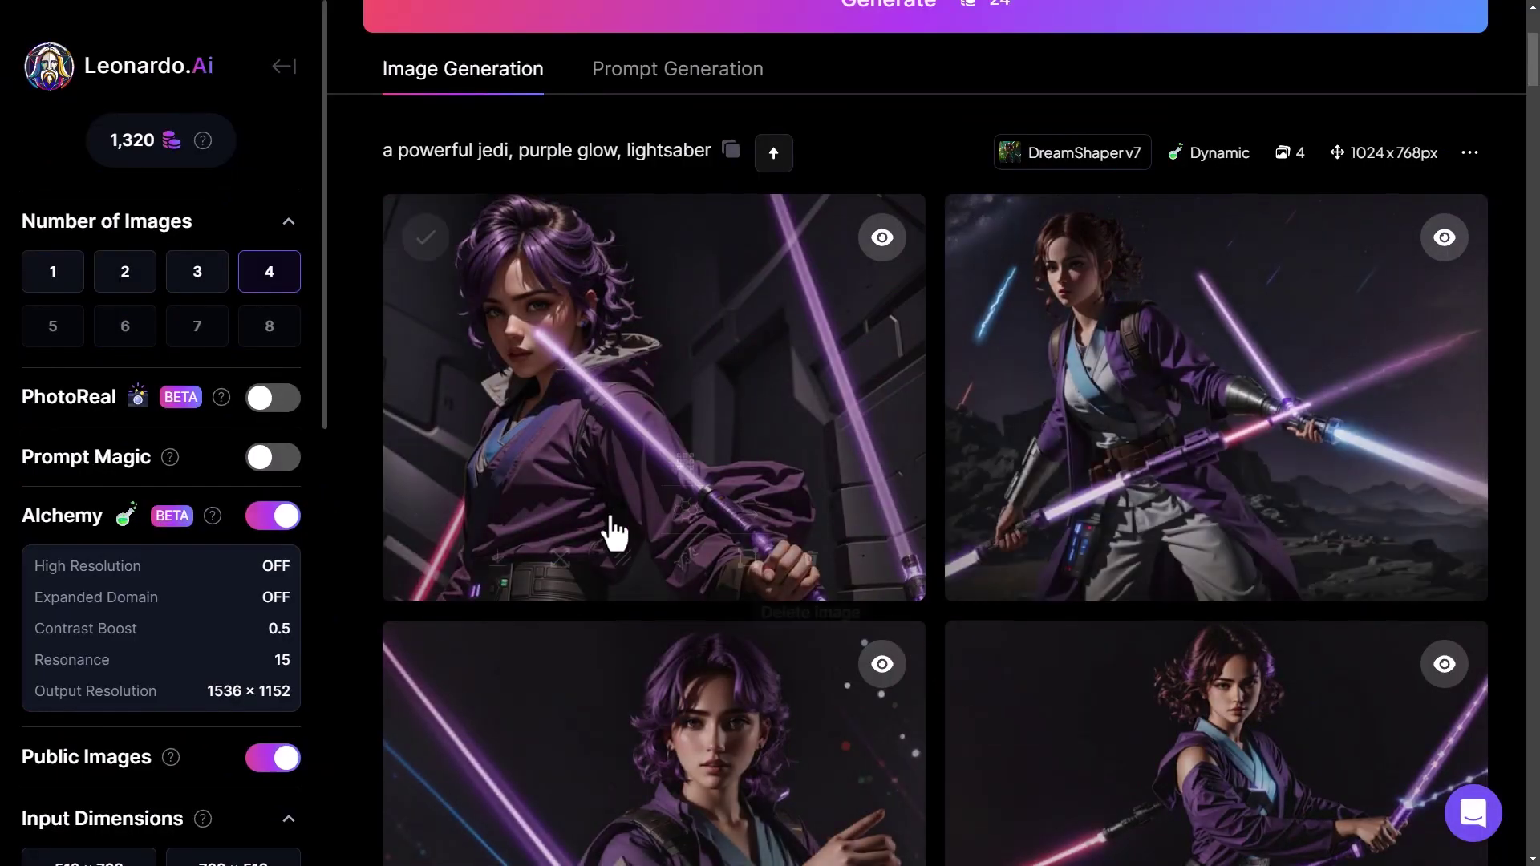
scroll(1179, 563, down, 4)
scroll(585, 636, up, 8)
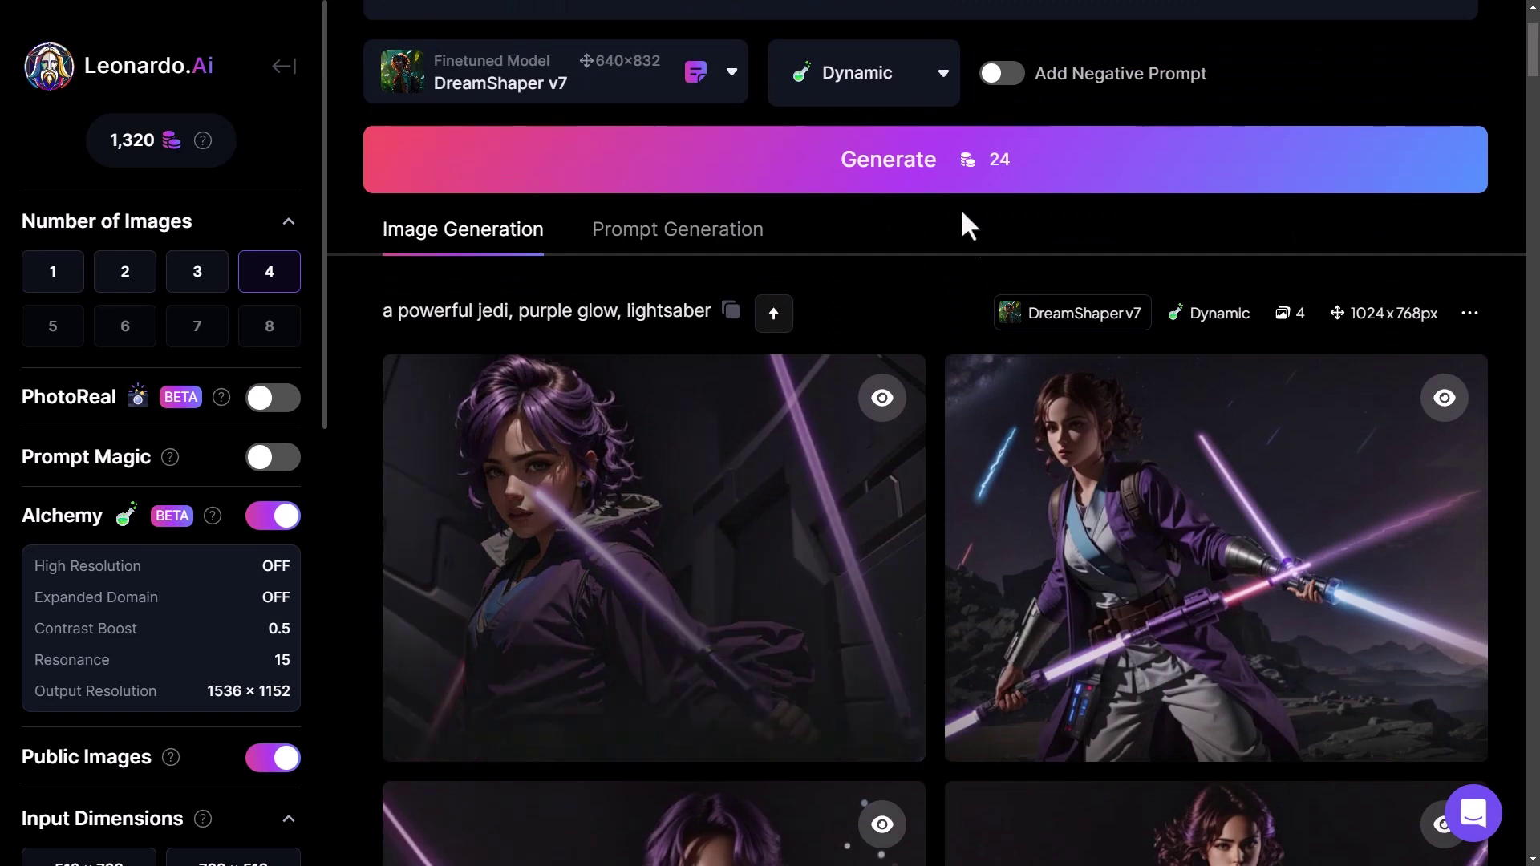